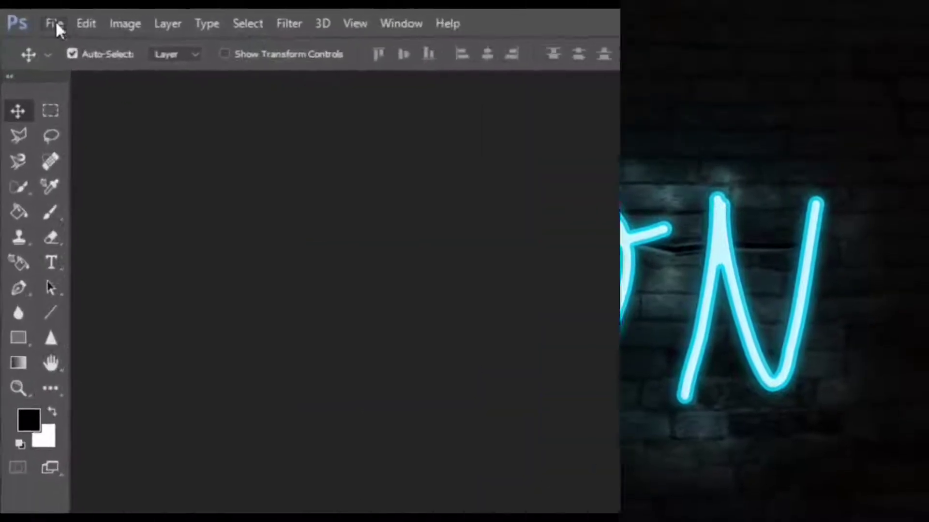
- Open the brick wall texture image as a document
click(55, 23)
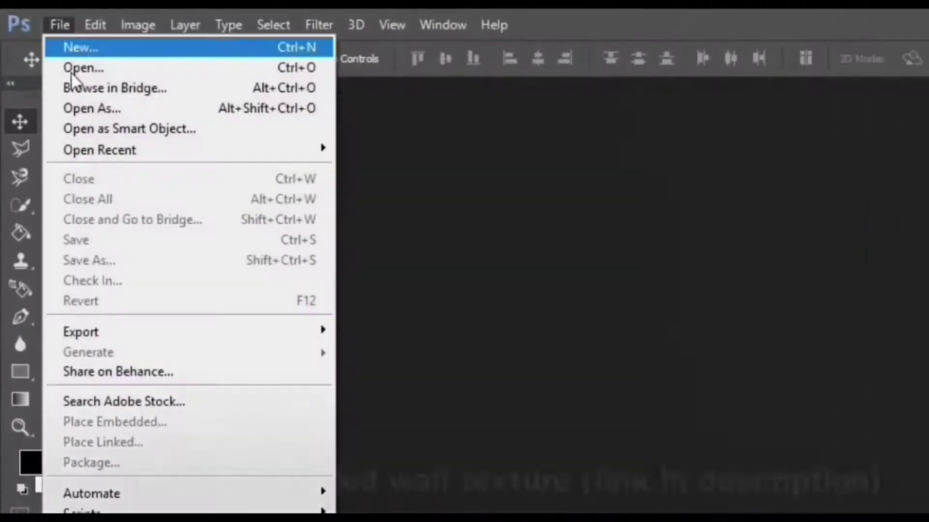
click(67, 67)
click(214, 147)
double_click(213, 146)
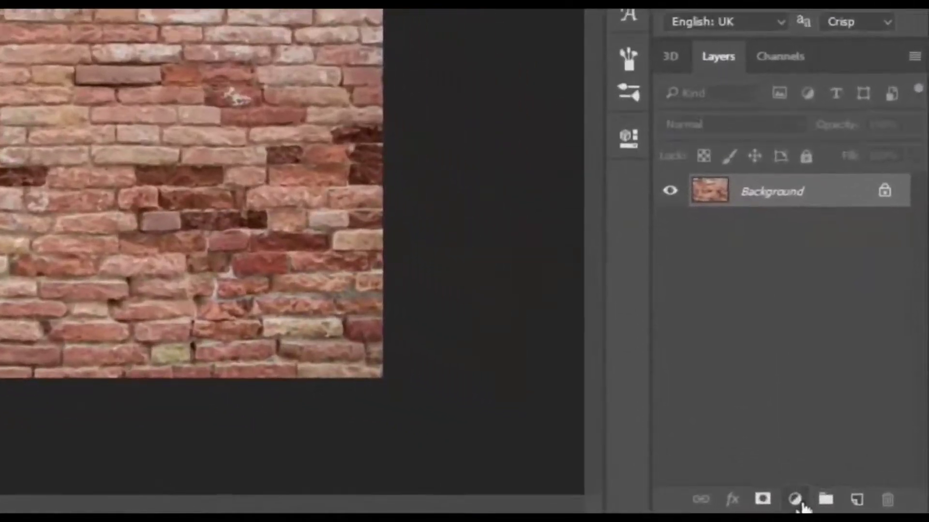
- Add a Hue/Saturation adjustment layer with saturation -60 and lightness -93
click(849, 505)
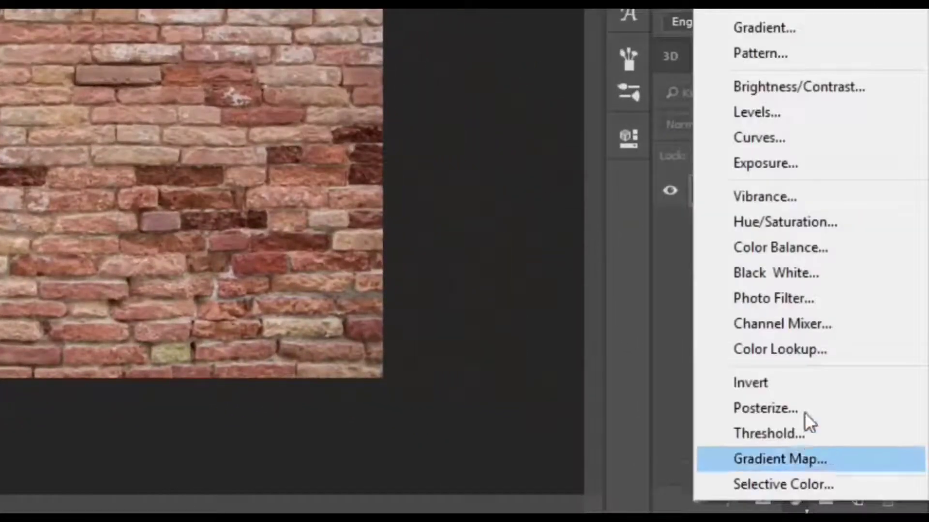
click(795, 222)
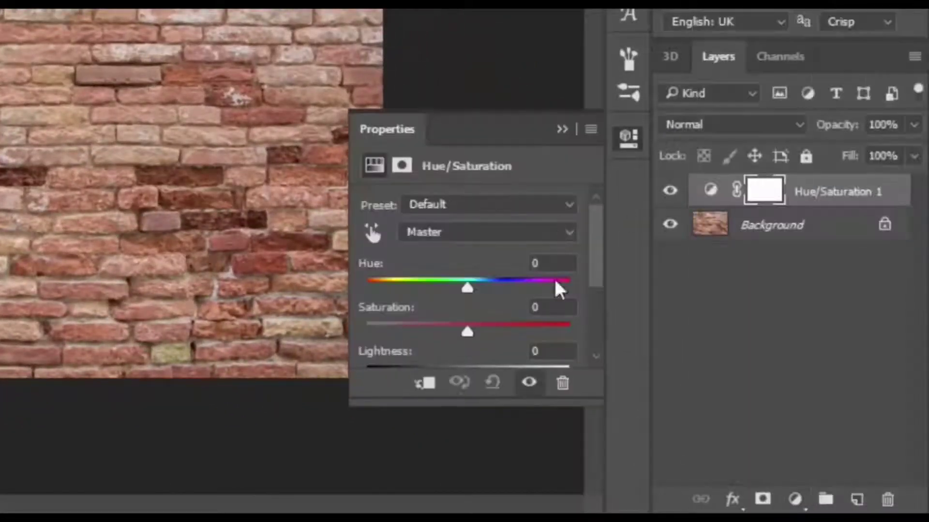
scroll(596, 243, down, 2)
click(556, 265)
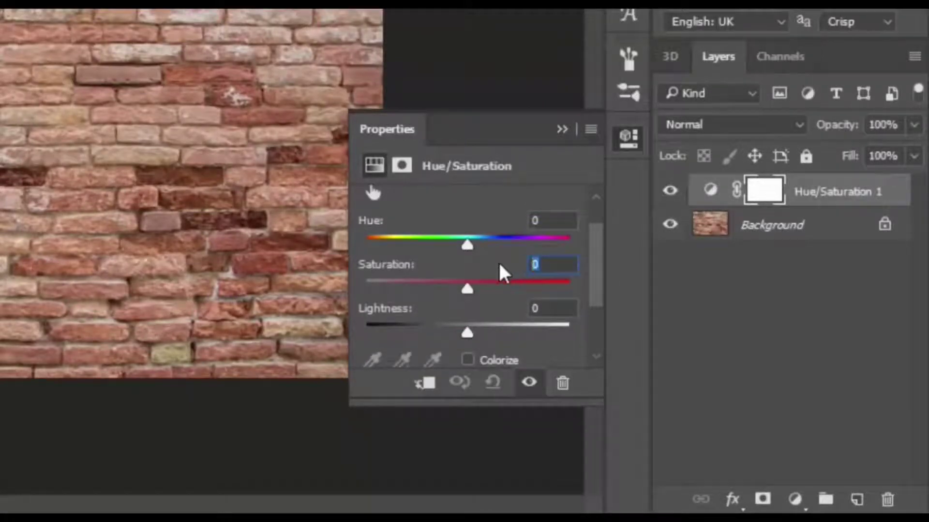
text(-60)
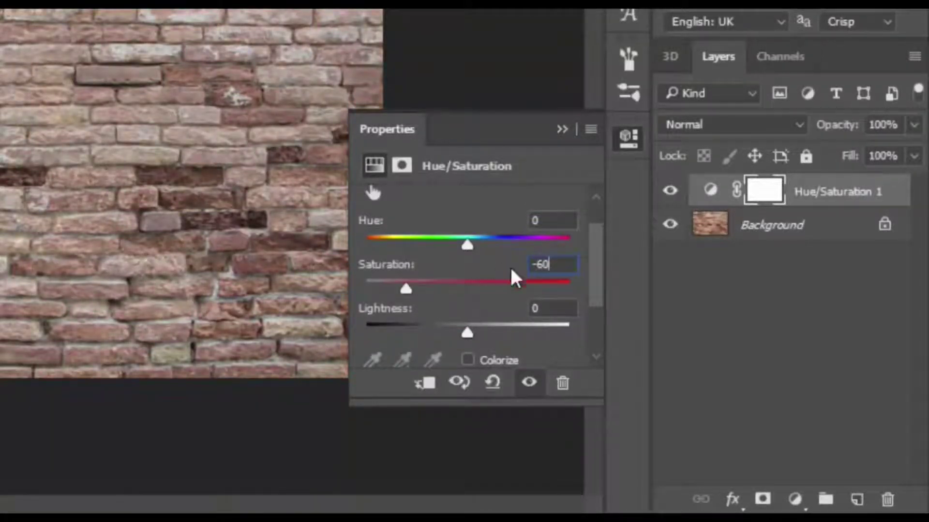
click(534, 309)
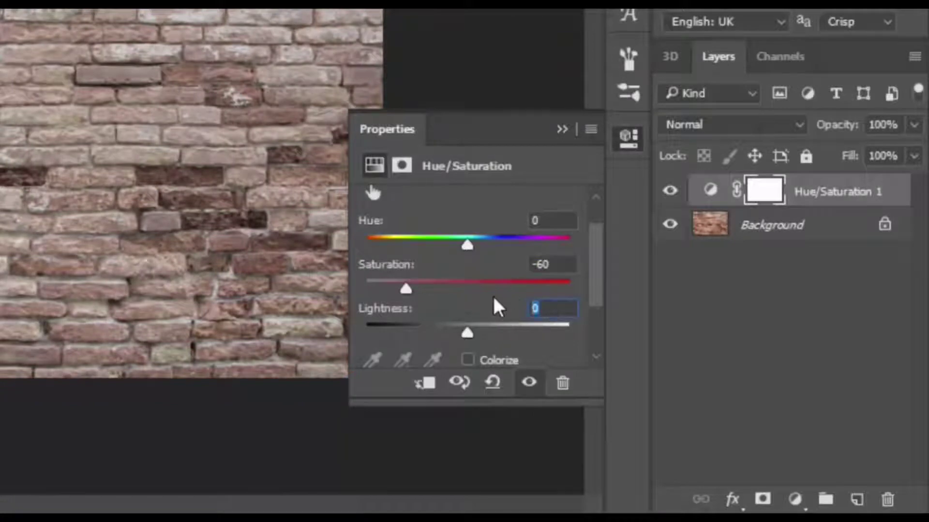
text(-93)
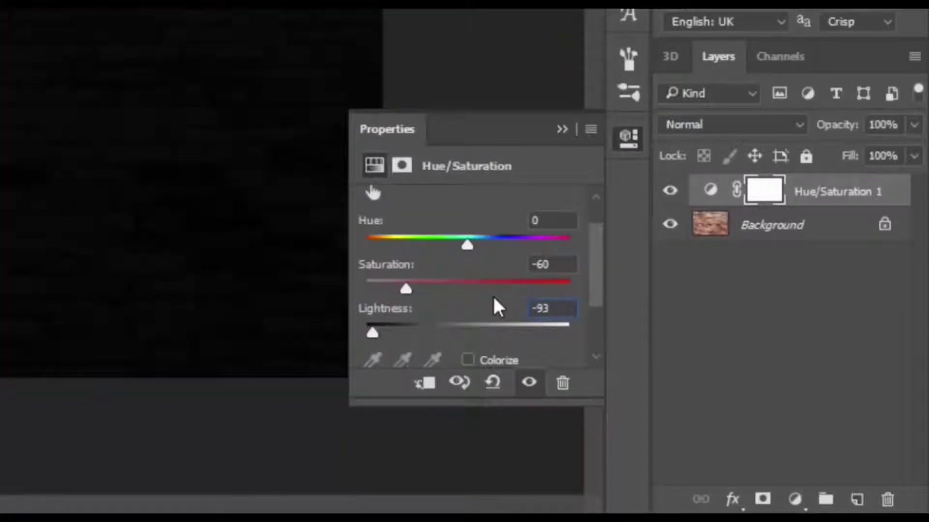
click(562, 129)
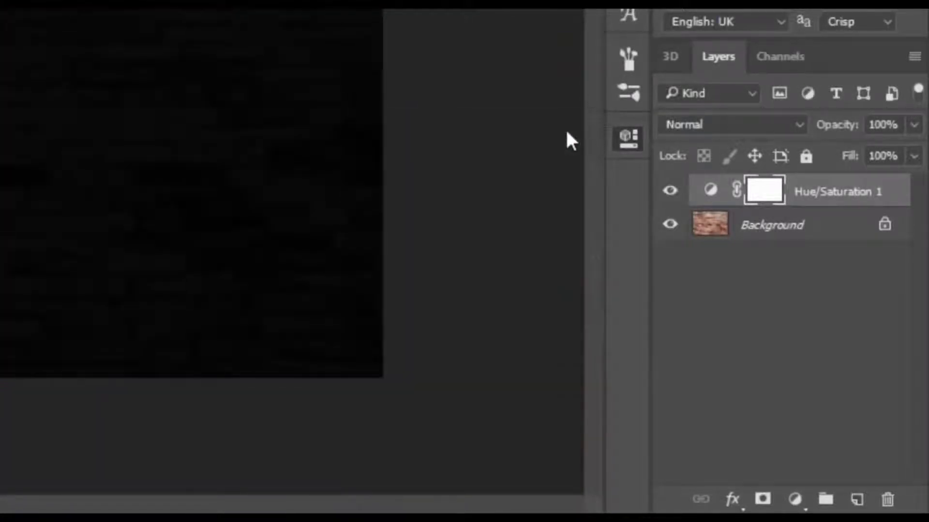
- Clip the adjustment to the wall and add a new layer named 'clouds'
right_click(824, 192)
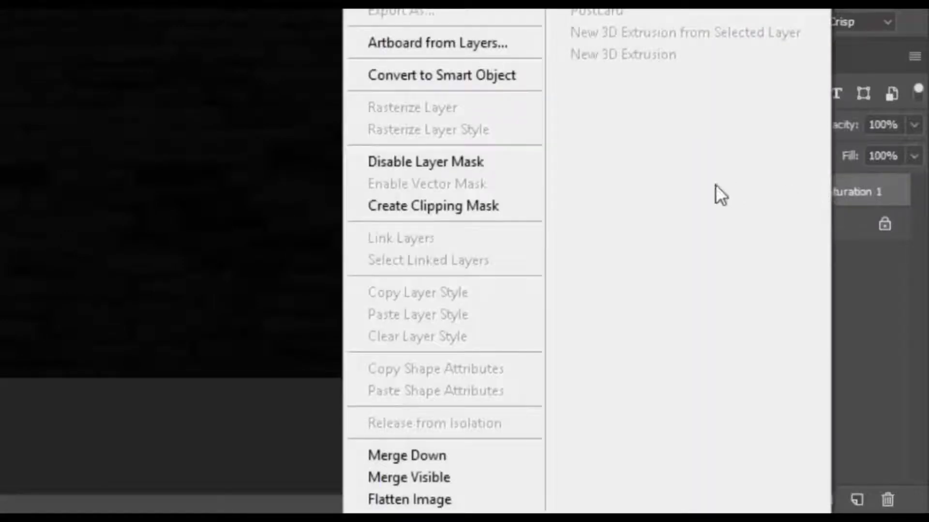
click(487, 205)
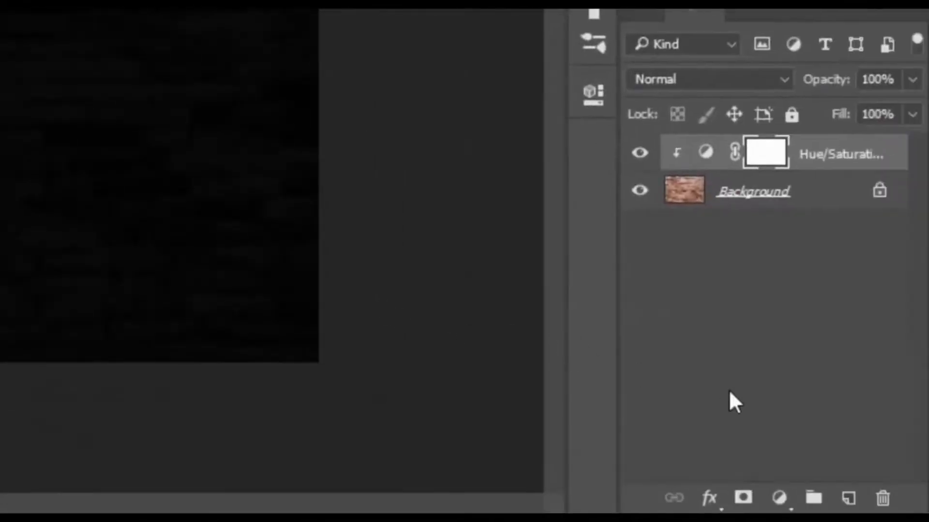
click(847, 499)
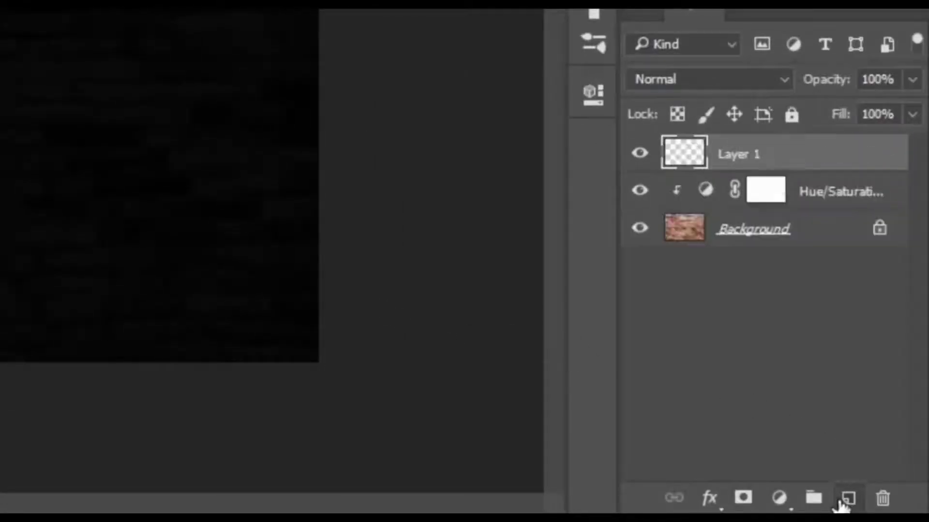
double_click(740, 154)
text(clouds)
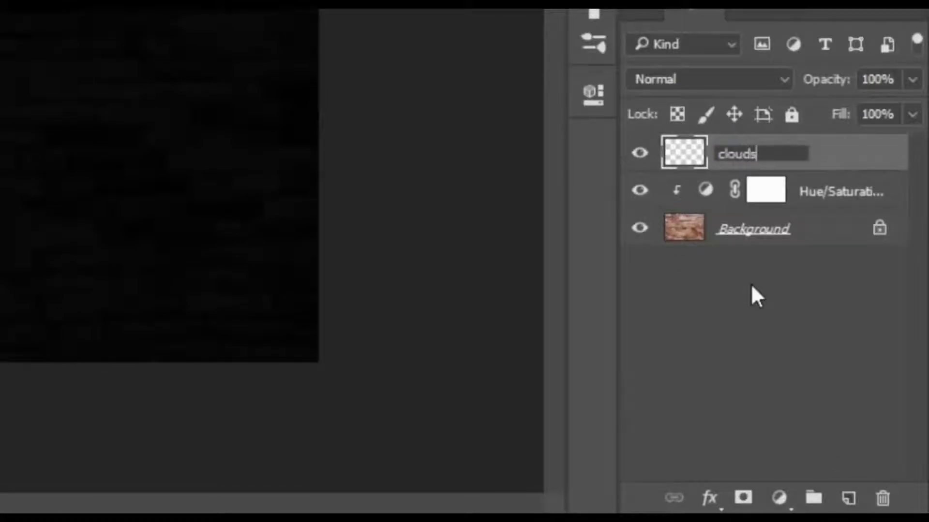
key(Return)
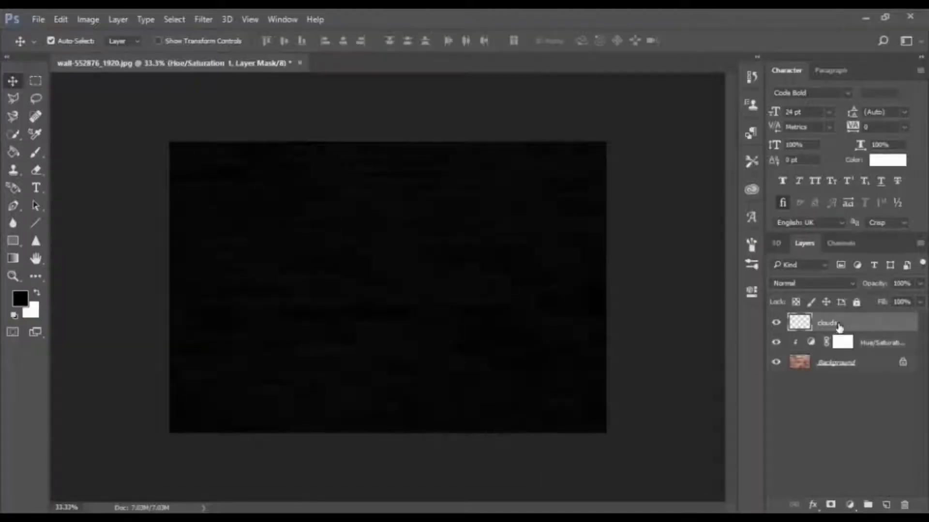
- Fill the clouds layer with rendered white clouds and blend it in Divide mode
key(x)
click(217, 20)
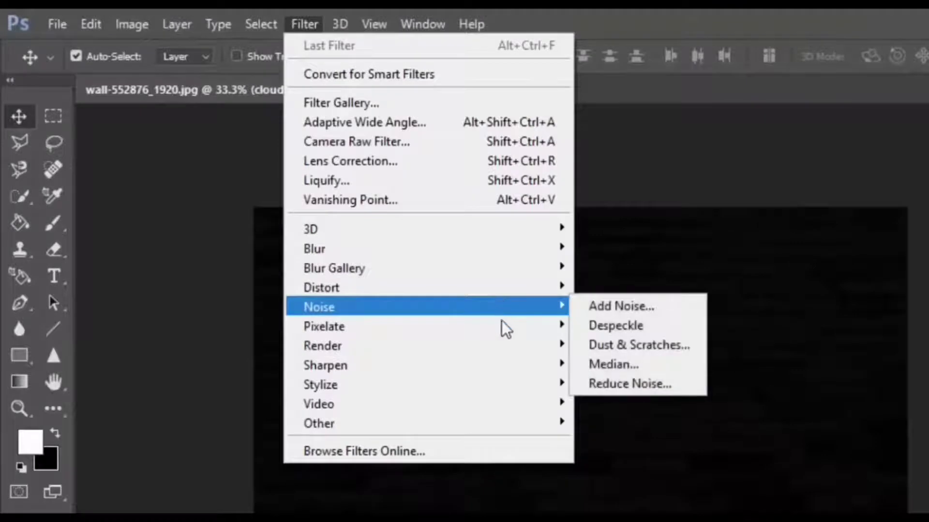
mouse_move(323, 347)
click(618, 411)
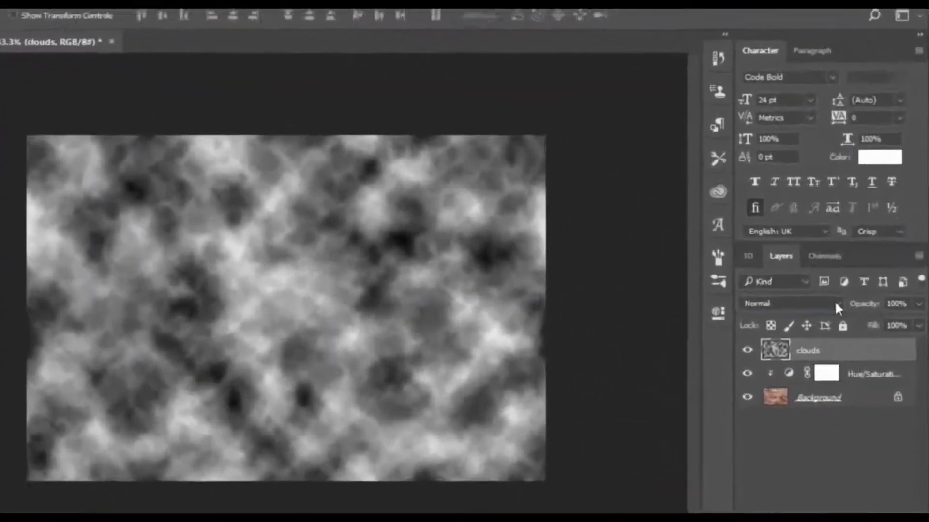
click(837, 305)
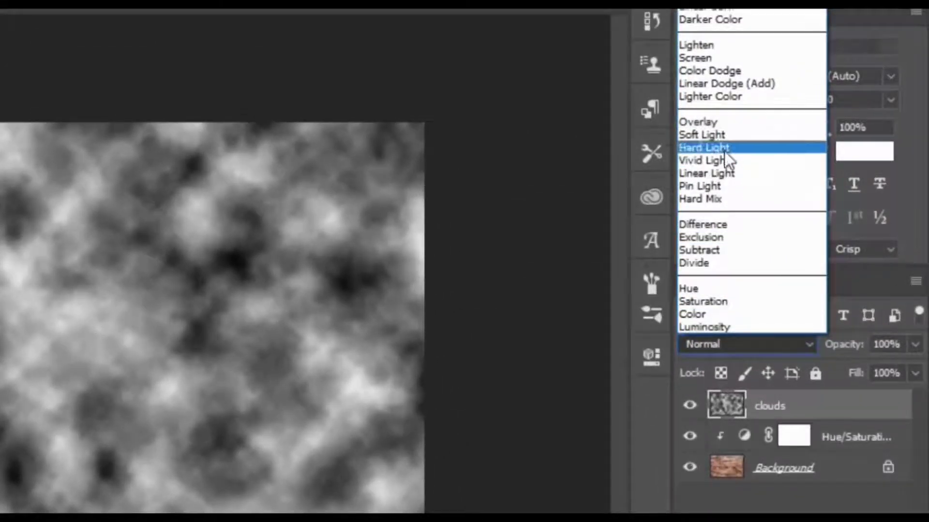
click(706, 261)
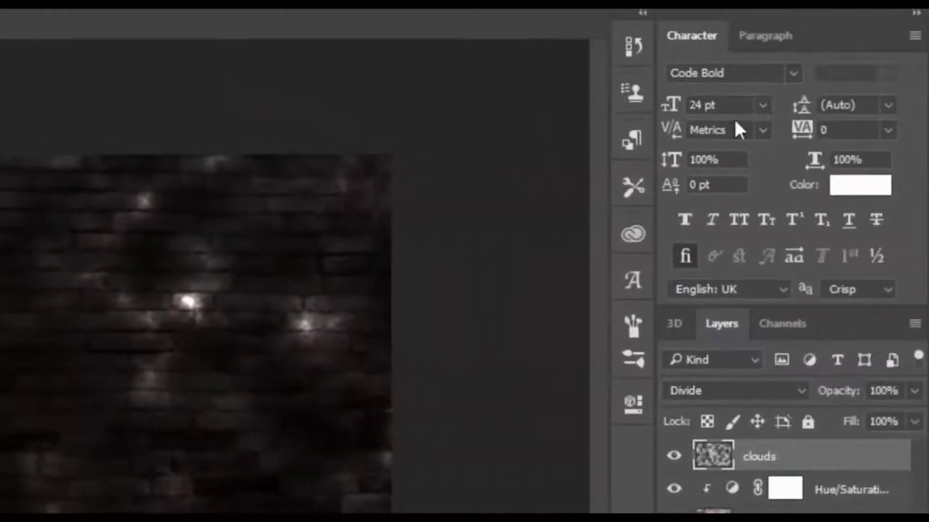
- Choose the Electronica font with cyan #00ccff as the text colour
click(790, 78)
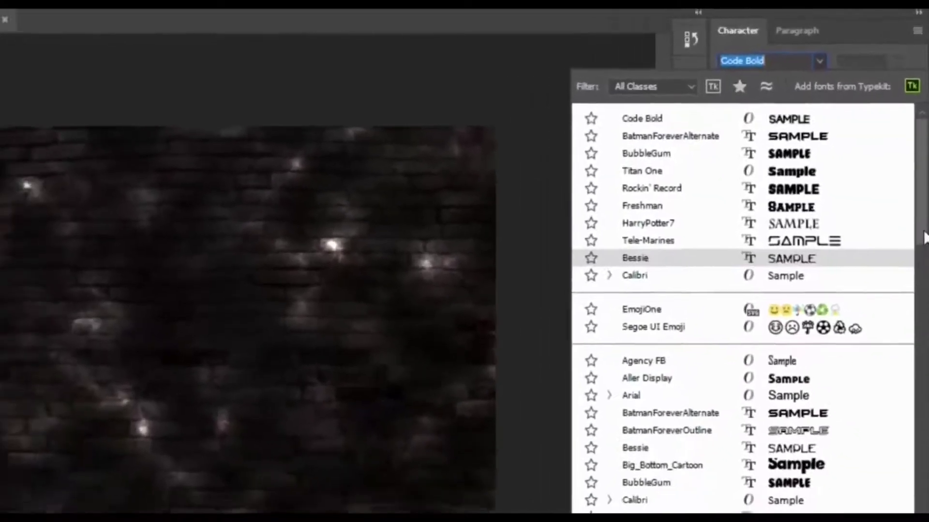
scroll(663, 421, down, 6)
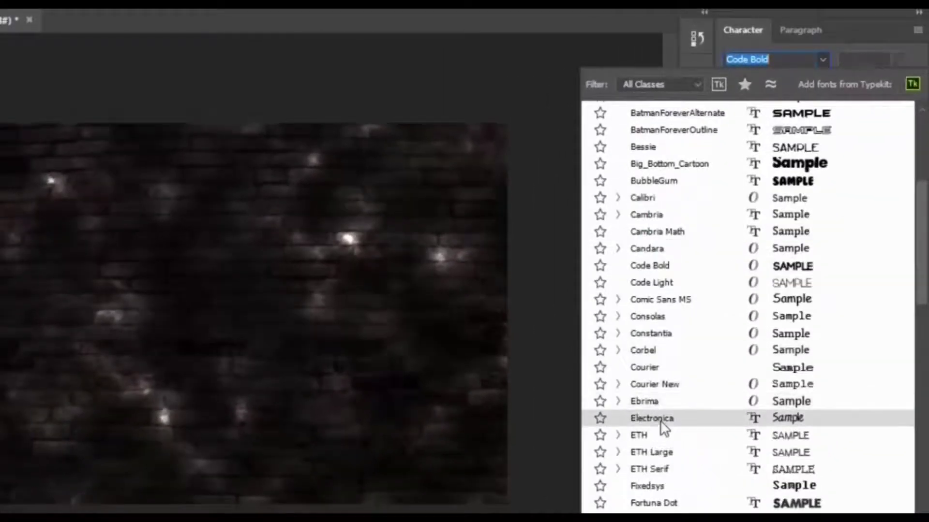
click(661, 420)
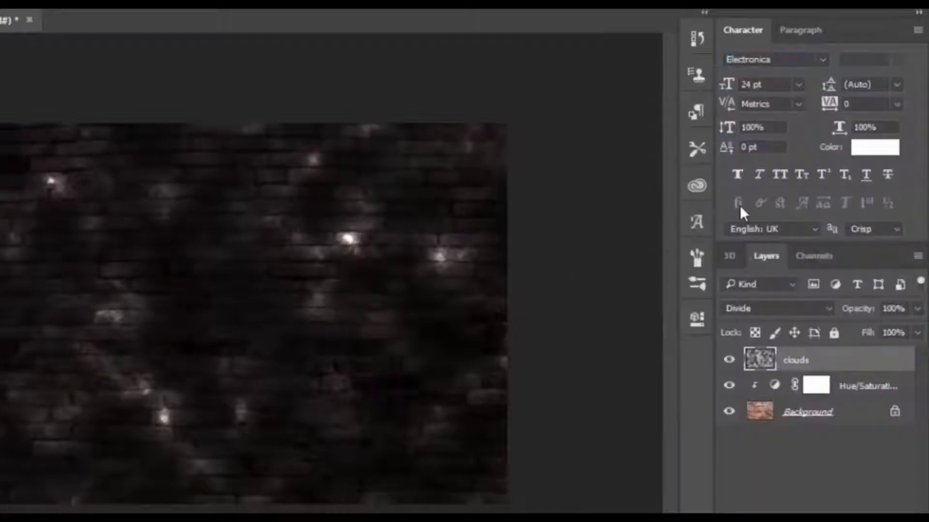
click(878, 151)
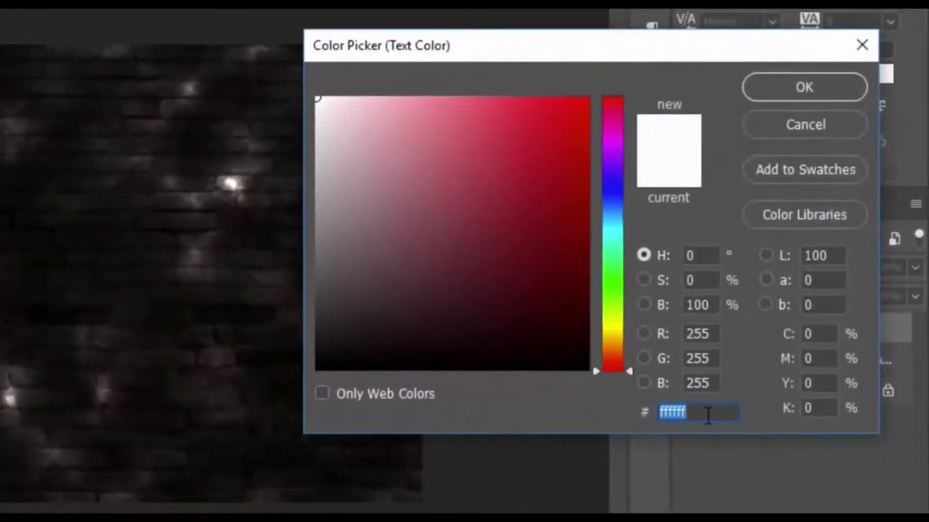
text(0)
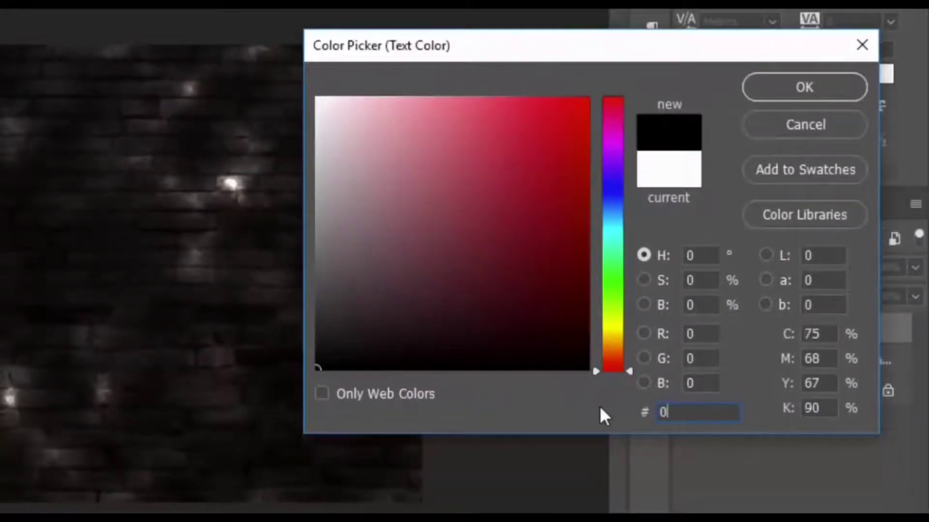
text(0ccff)
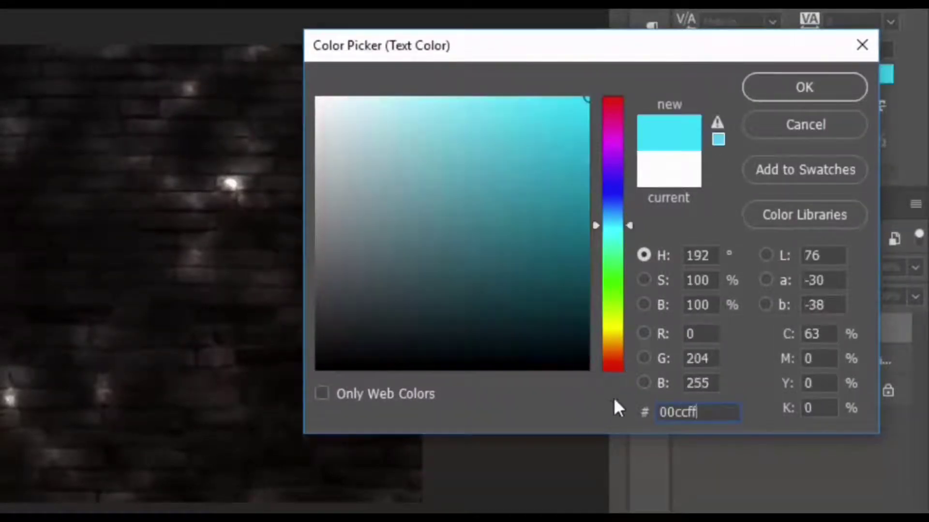
click(777, 85)
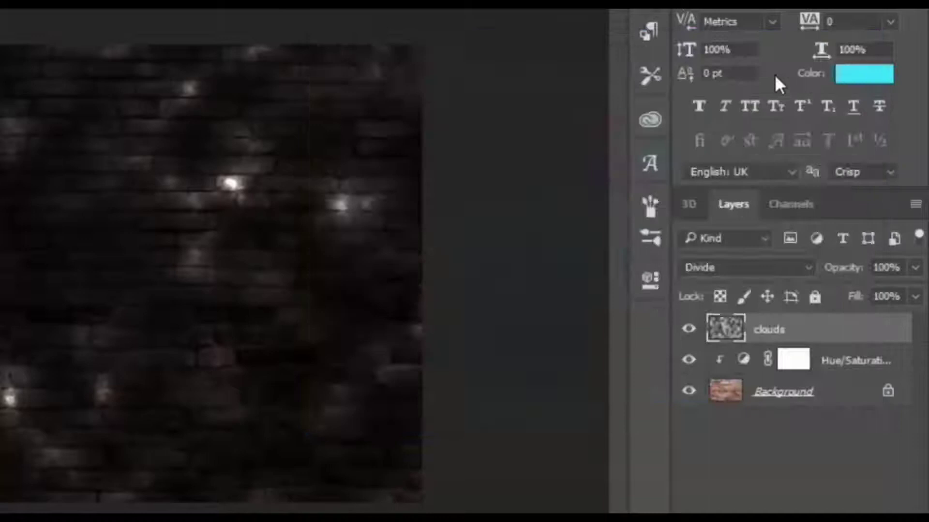
- Set Smooth anti-aliasing and a 72 pt font size
click(854, 173)
click(864, 212)
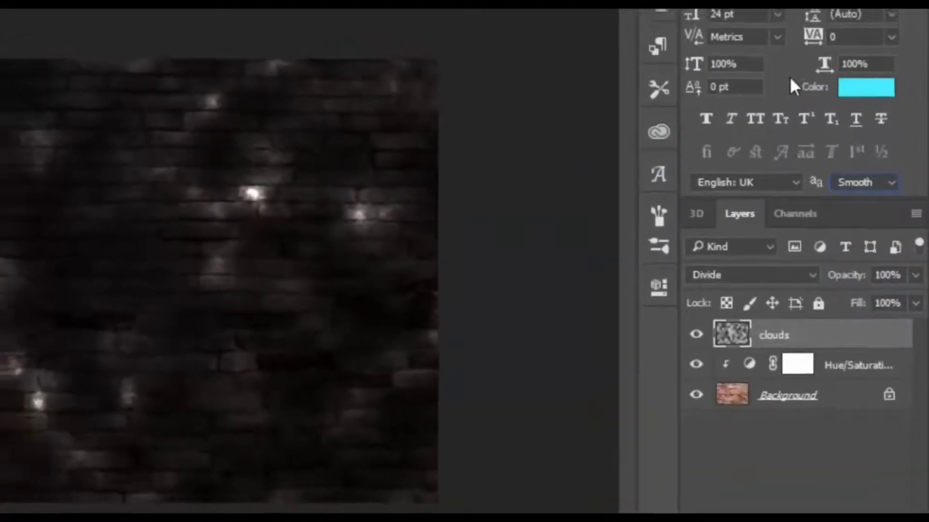
click(797, 78)
click(782, 404)
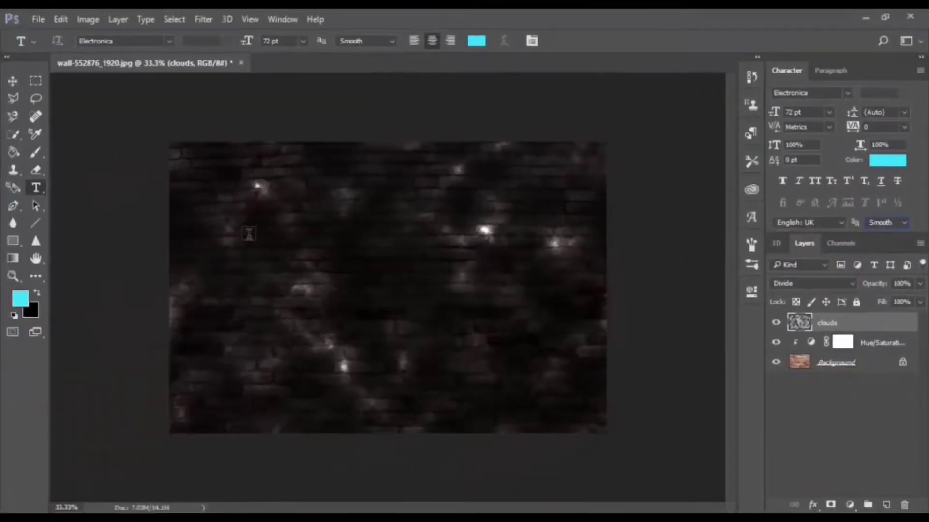
- Type 'NEON' on the wall, resize it to 540 pt, and commit the text
drag(248, 237, 528, 349)
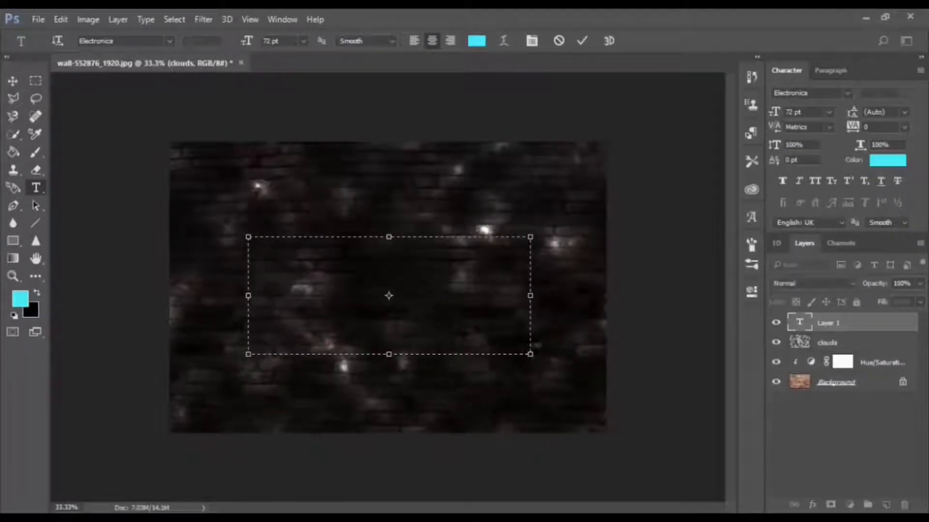
text(NEON)
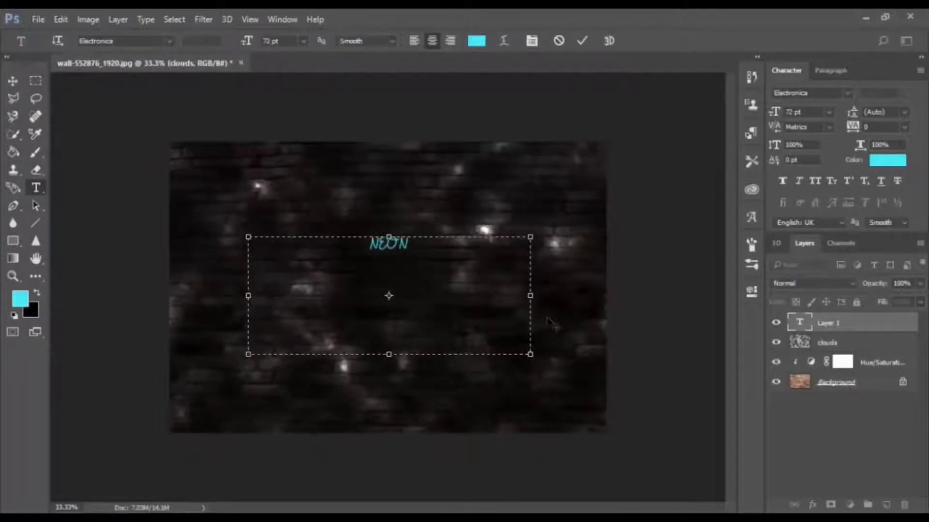
key(ctrl+a)
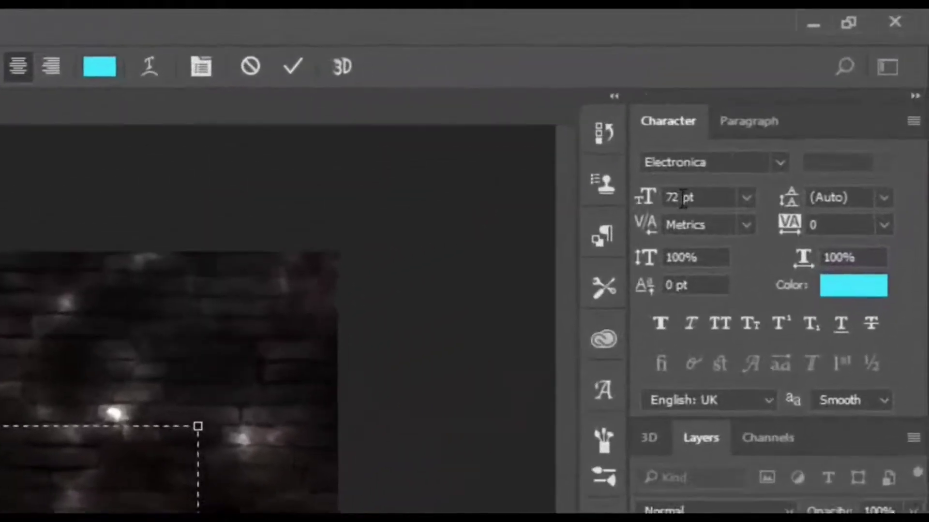
double_click(671, 201)
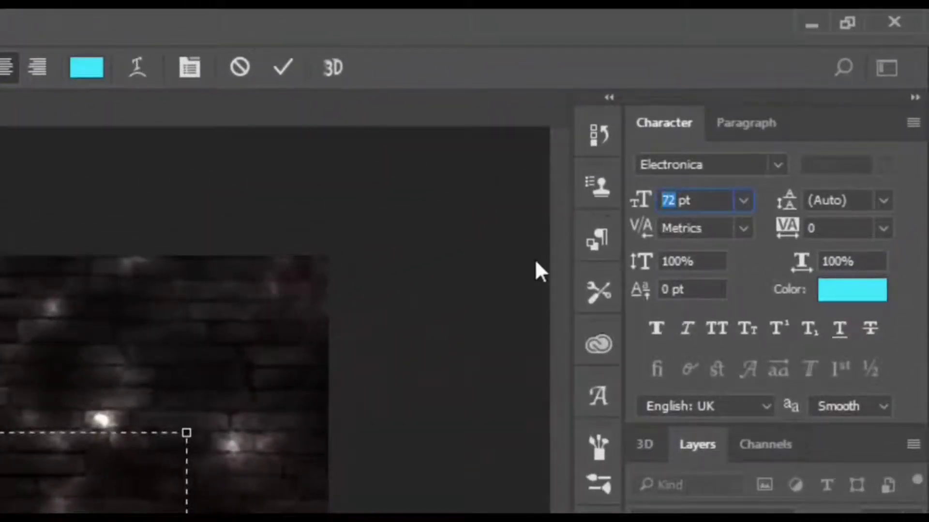
text(540)
key(Return)
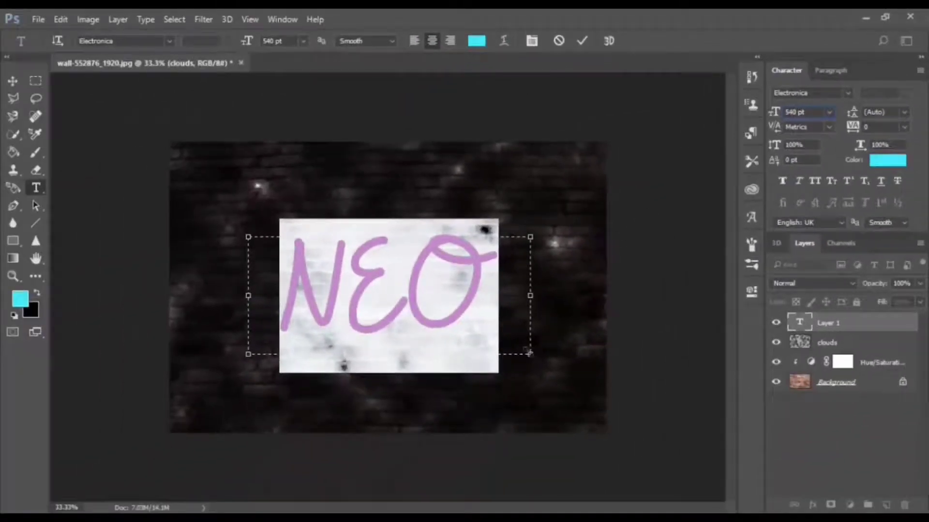
drag(529, 353, 622, 368)
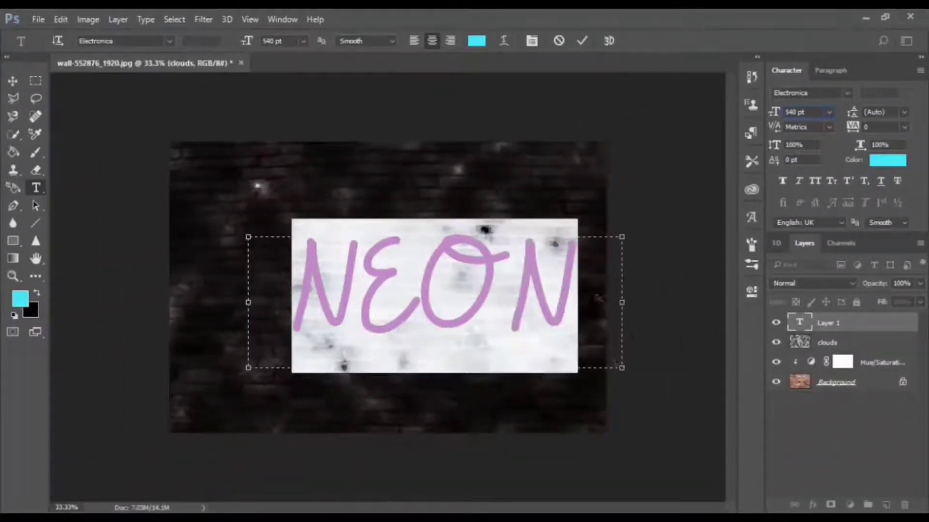
click(584, 41)
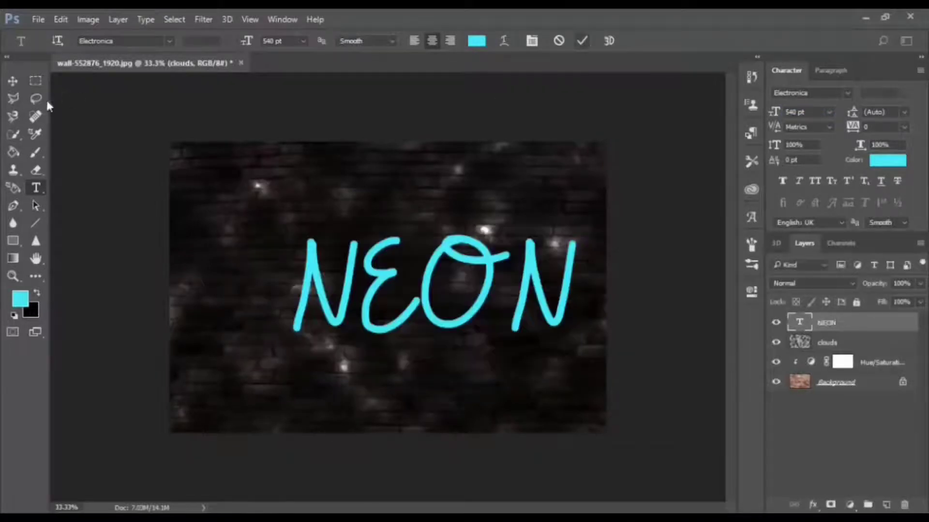
- Move the NEON text to centre it horizontally on the wall
click(13, 81)
drag(430, 283, 380, 279)
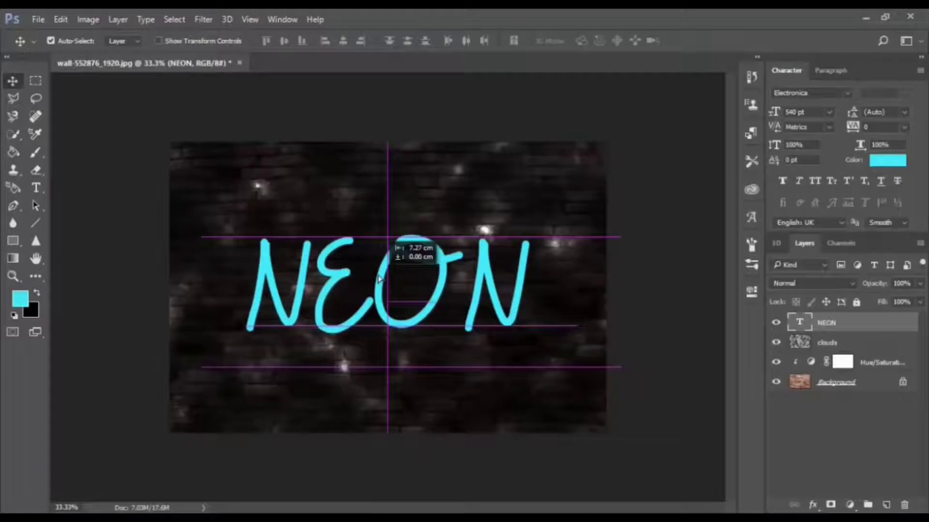
drag(379, 280, 380, 281)
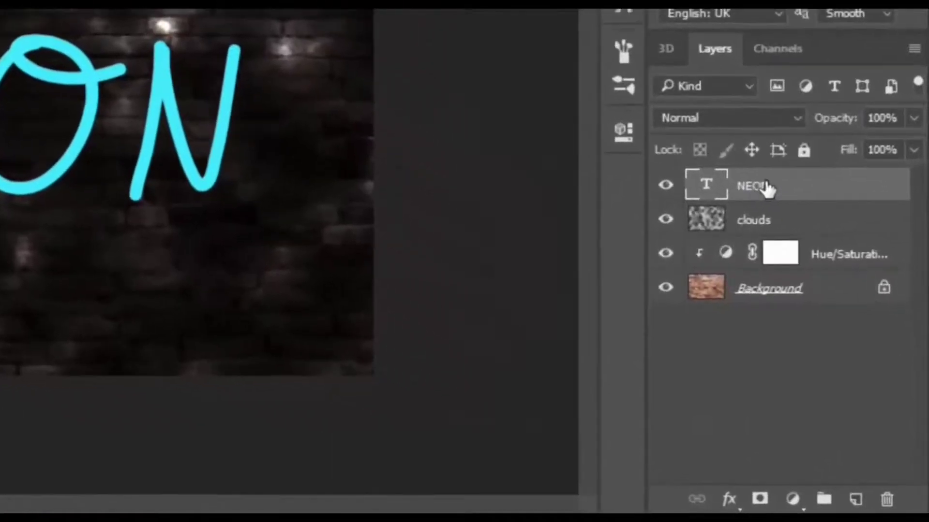
- Duplicate the NEON layer and name the copy 'NEON glow'
drag(835, 323, 885, 446)
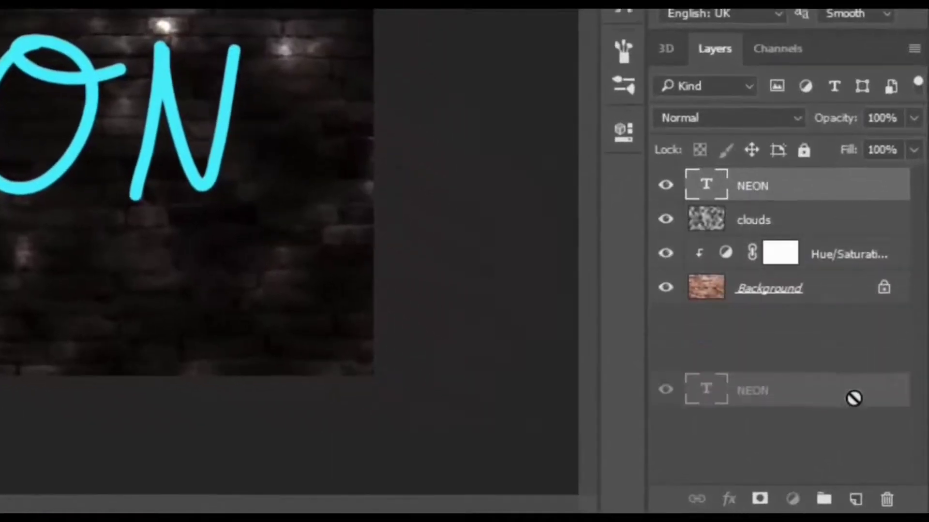
drag(854, 398, 855, 499)
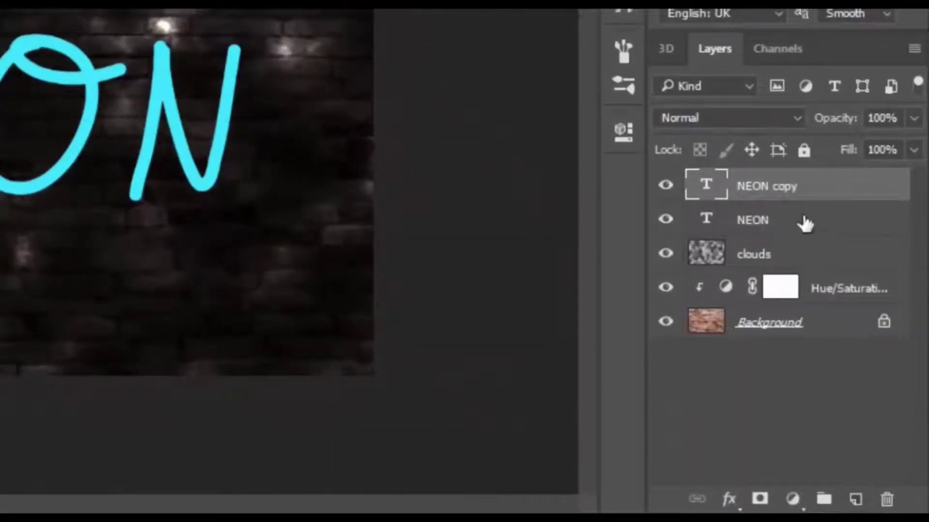
double_click(781, 189)
text(glow)
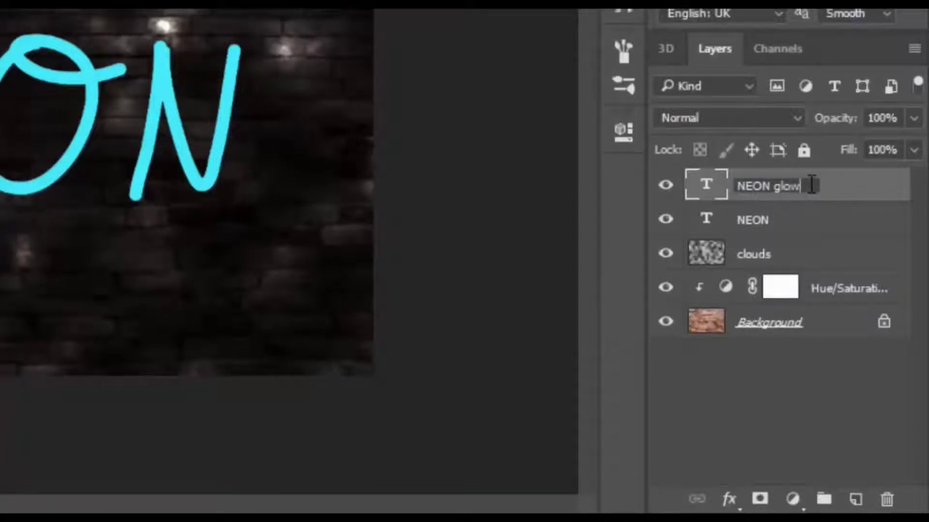
key(Return)
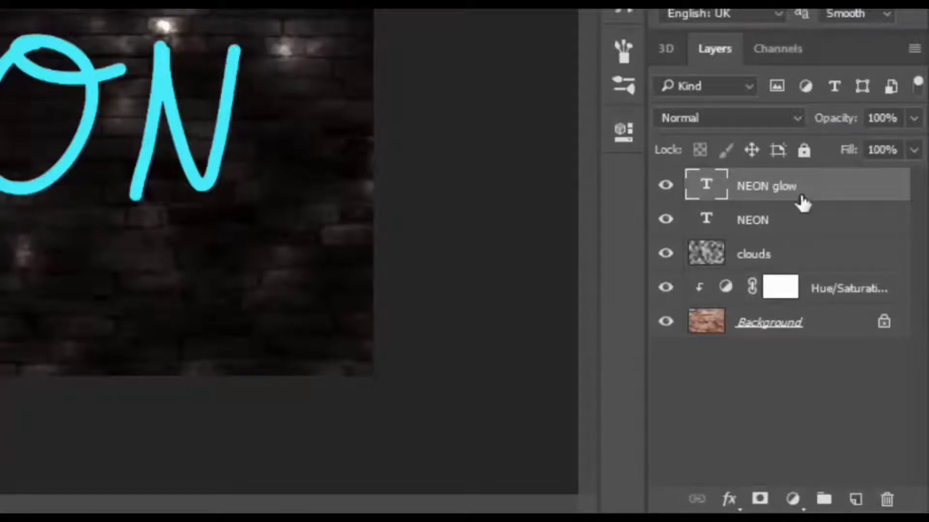
- Convert NEON glow to a smart object and enter an 11.0 px Gaussian Blur radius
right_click(794, 187)
click(425, 45)
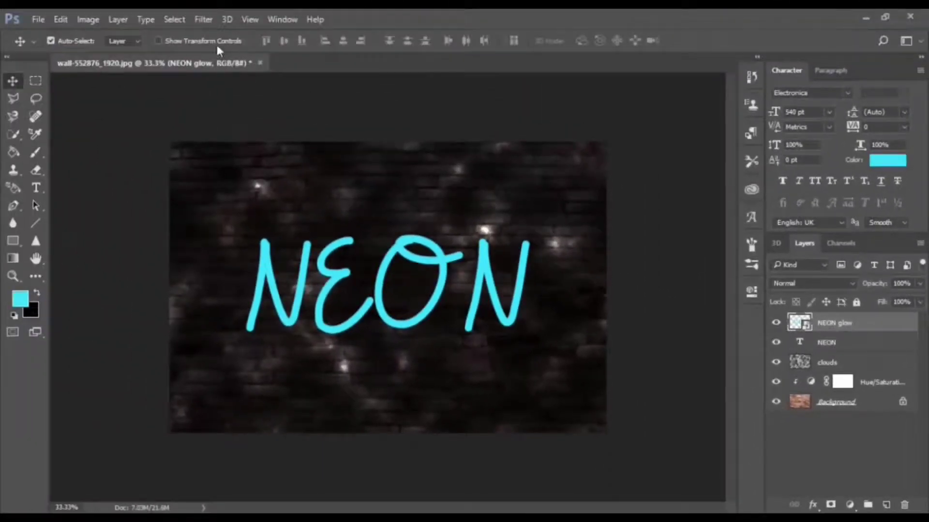
click(203, 19)
mouse_move(446, 259)
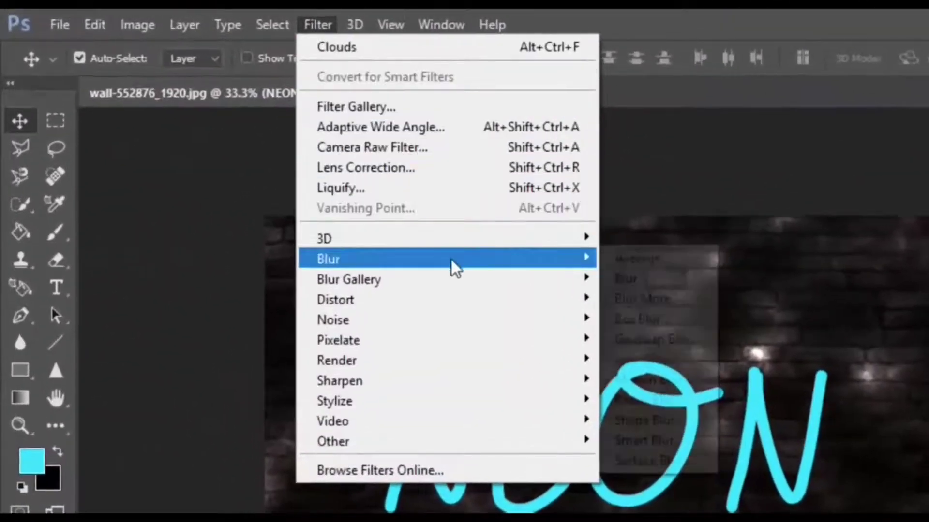
click(640, 339)
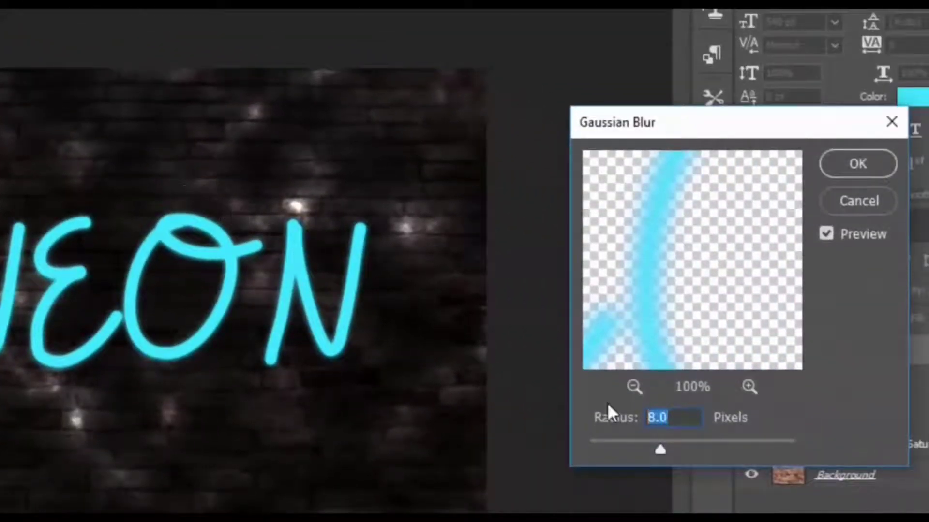
text(11)
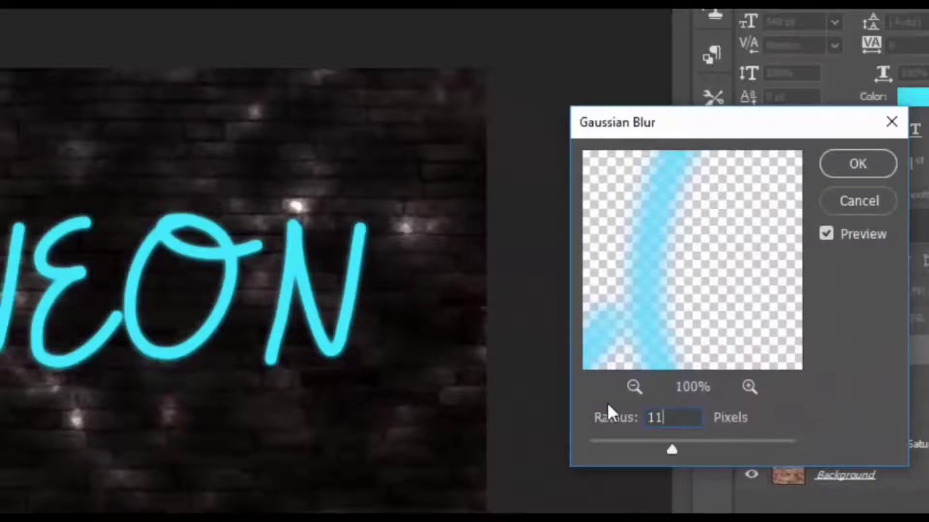
text(.0)
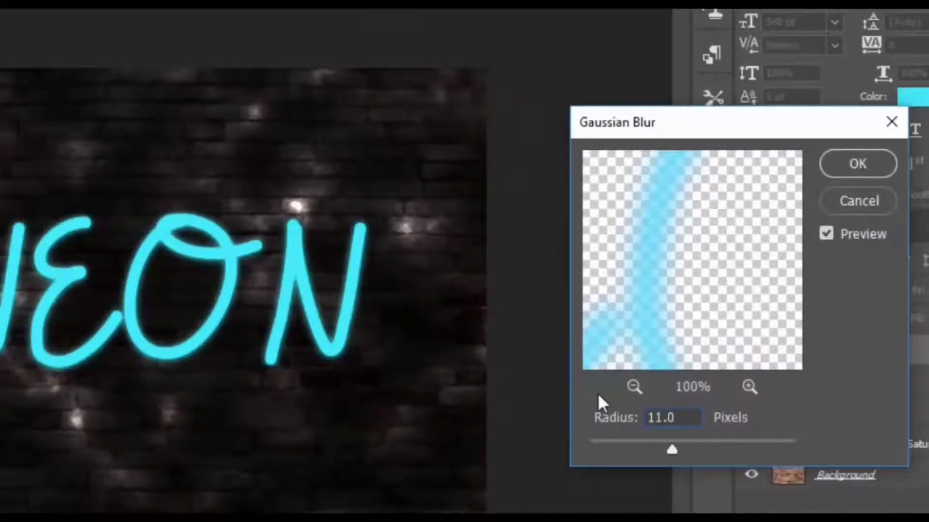
- Apply the blur and stack the original NEON layer above NEON glow
click(851, 164)
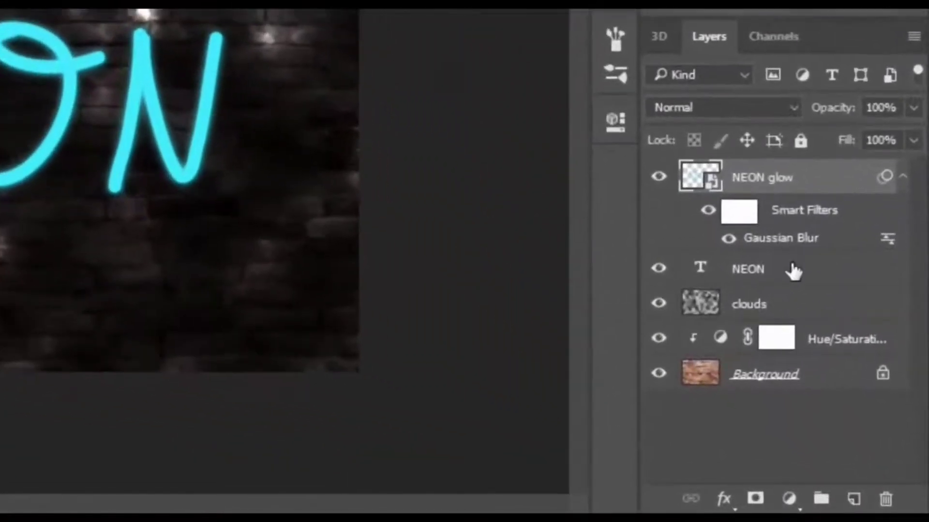
click(793, 271)
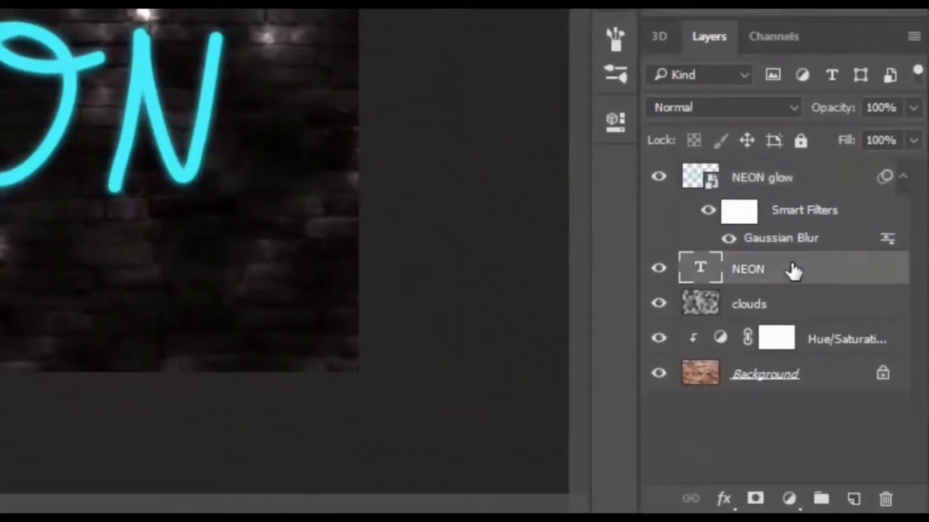
drag(793, 272, 791, 176)
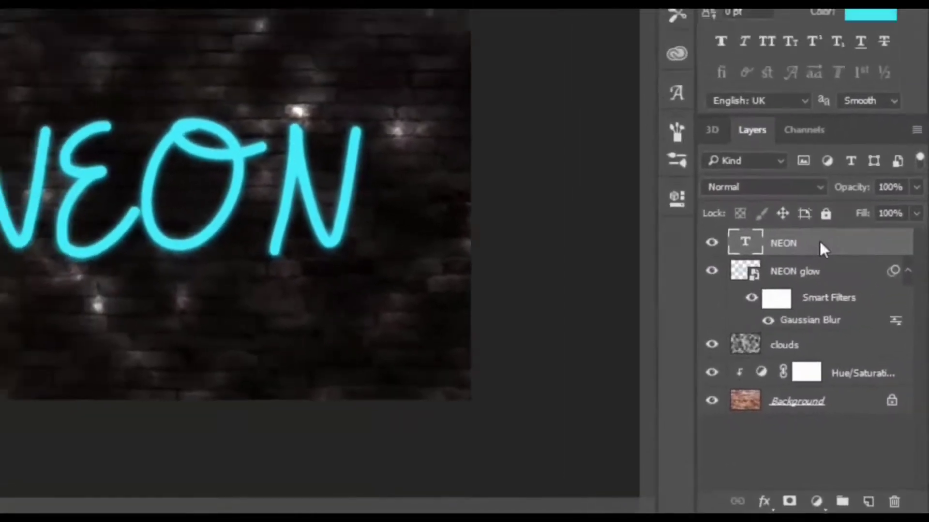
- Add a black drop shadow to the NEON layer's style
right_click(791, 177)
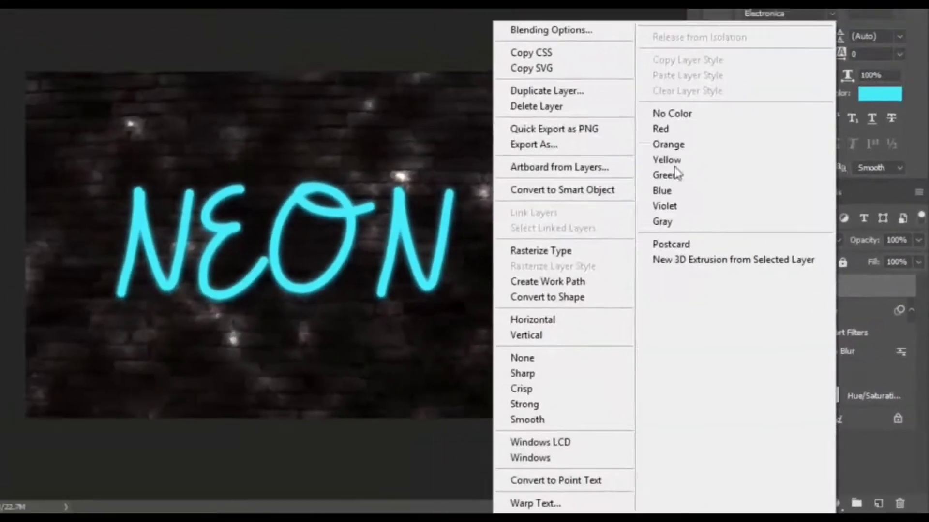
click(572, 35)
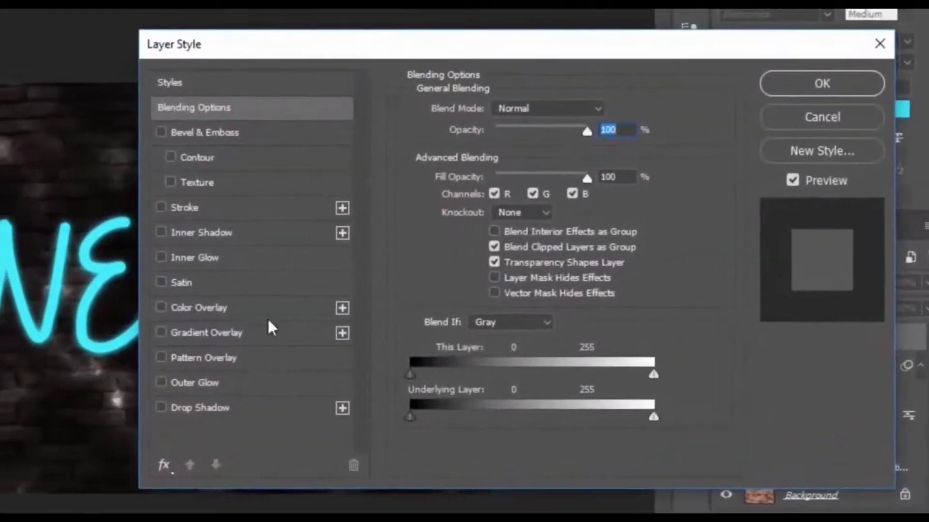
click(255, 420)
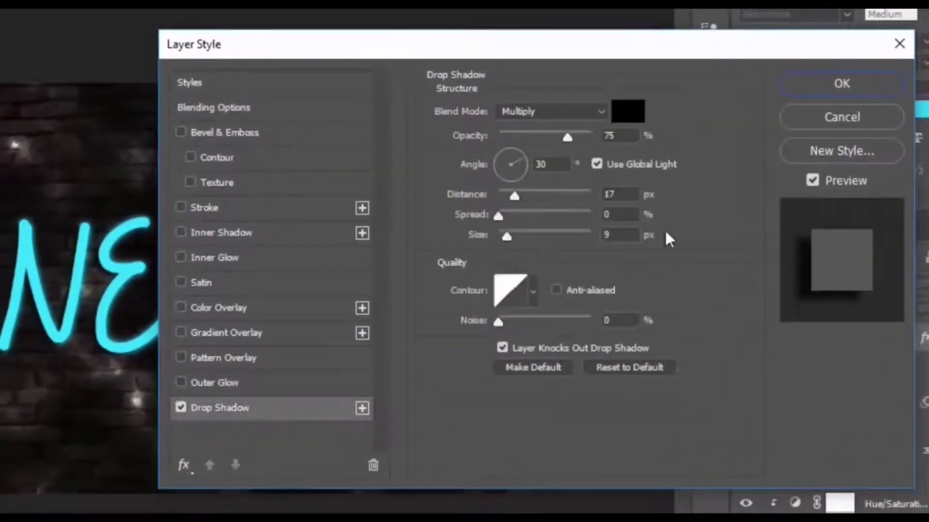
click(628, 112)
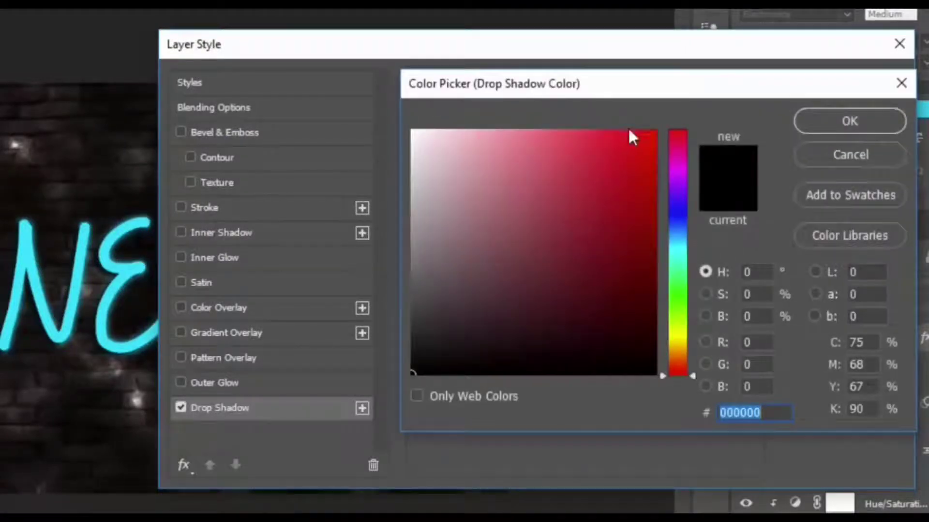
click(807, 121)
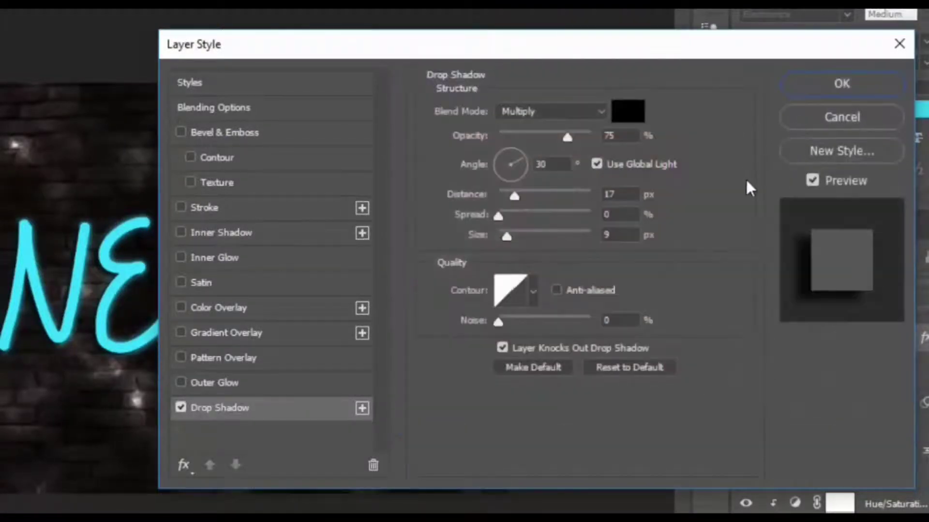
- Set the drop shadow to 50% opacity, 5 px distance and 16 px size
click(625, 135)
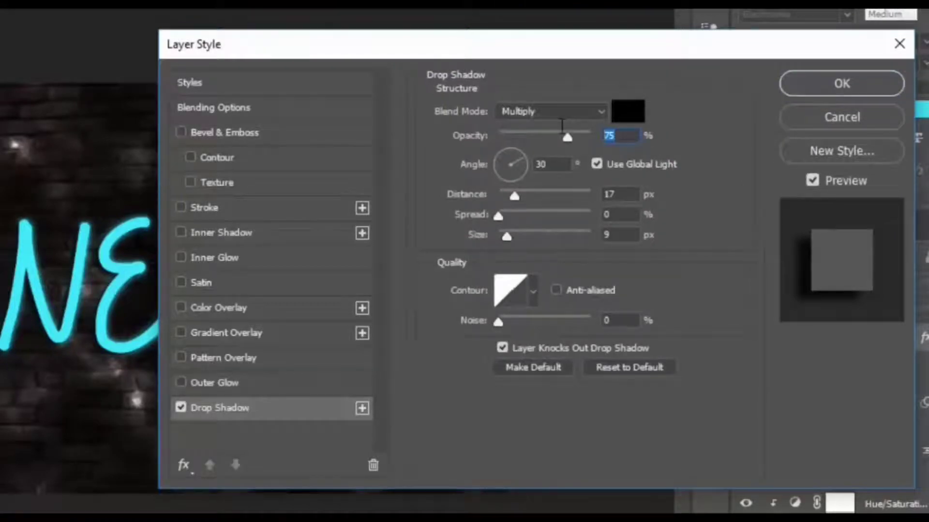
text(50)
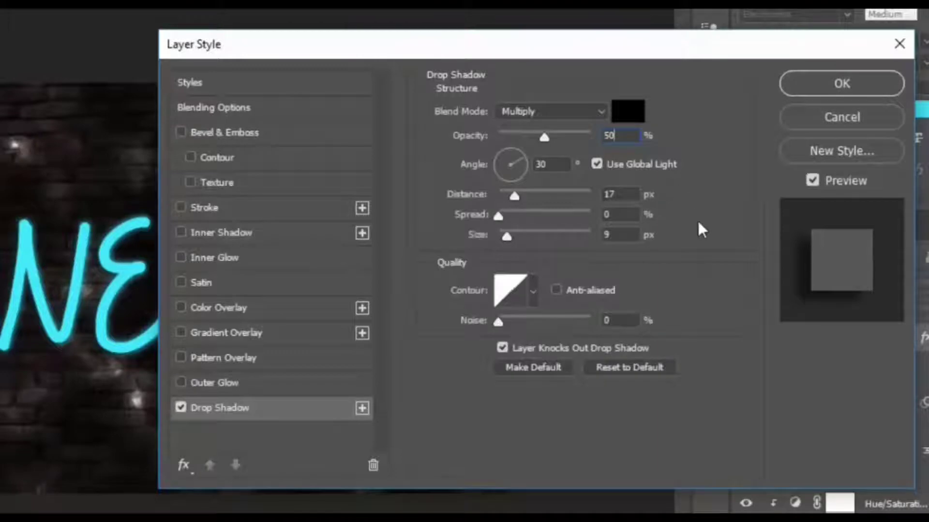
click(615, 194)
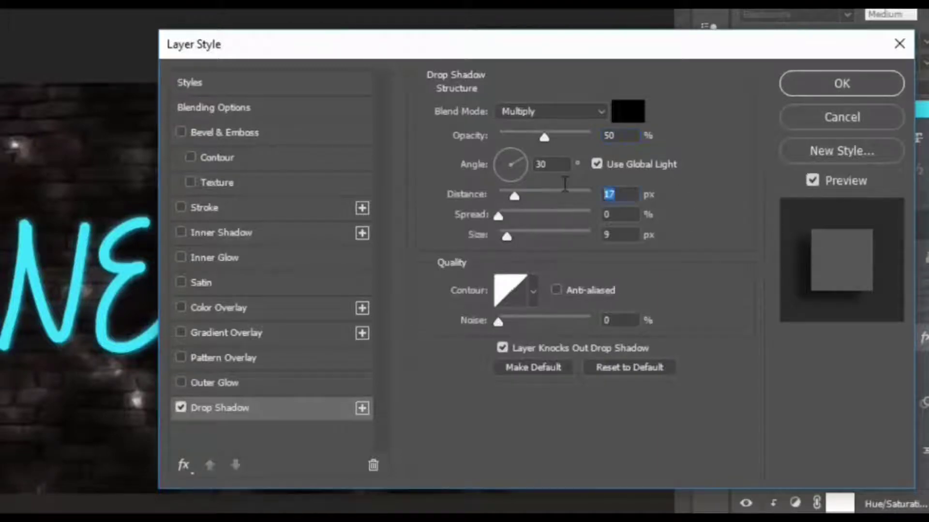
text(5)
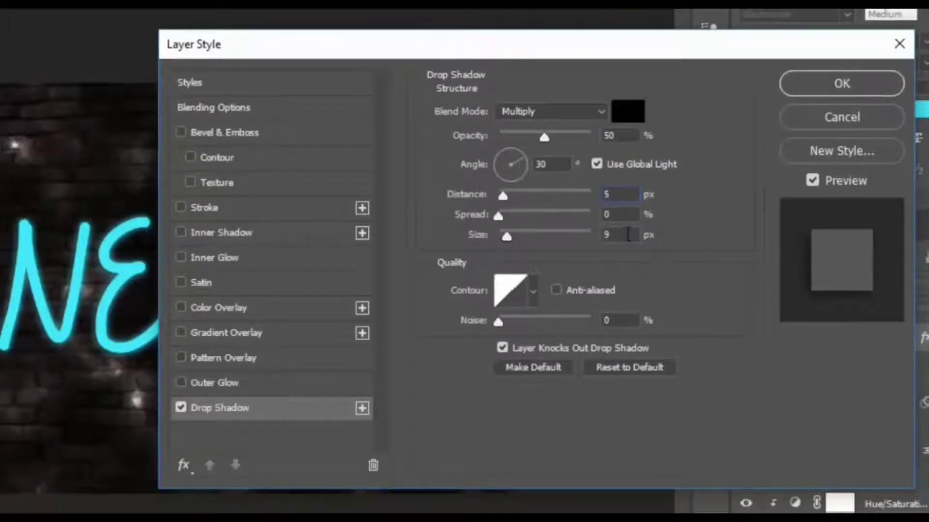
click(596, 232)
text(16)
click(228, 265)
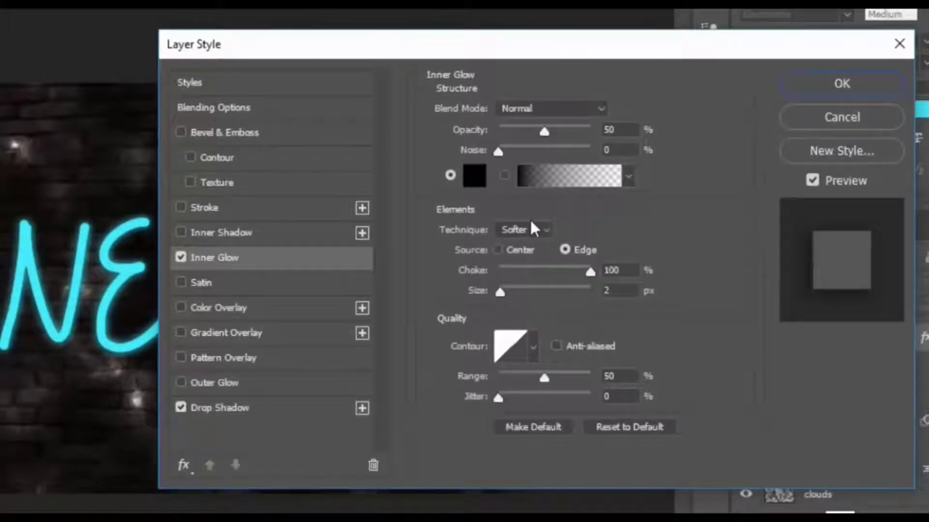
- Make the inner glow white at 75% opacity, centre-sourced, with 8 px size
double_click(610, 130)
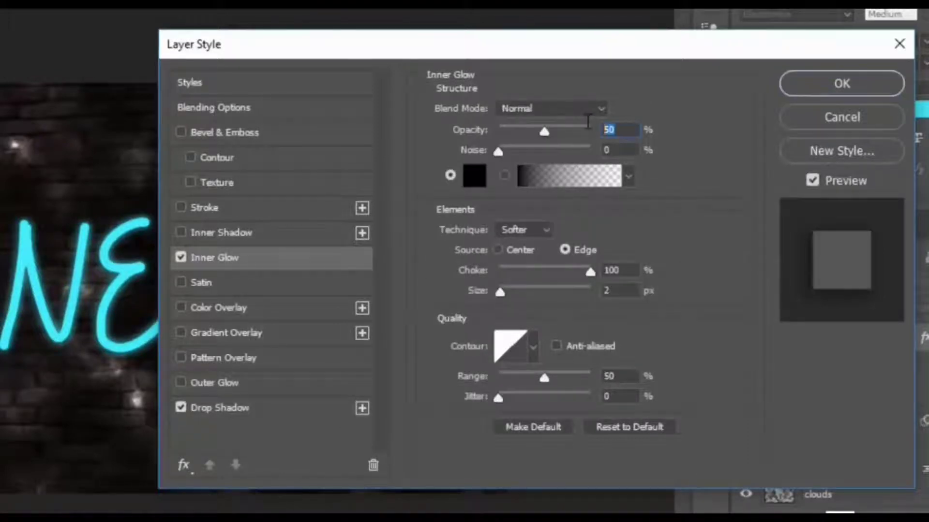
text(75)
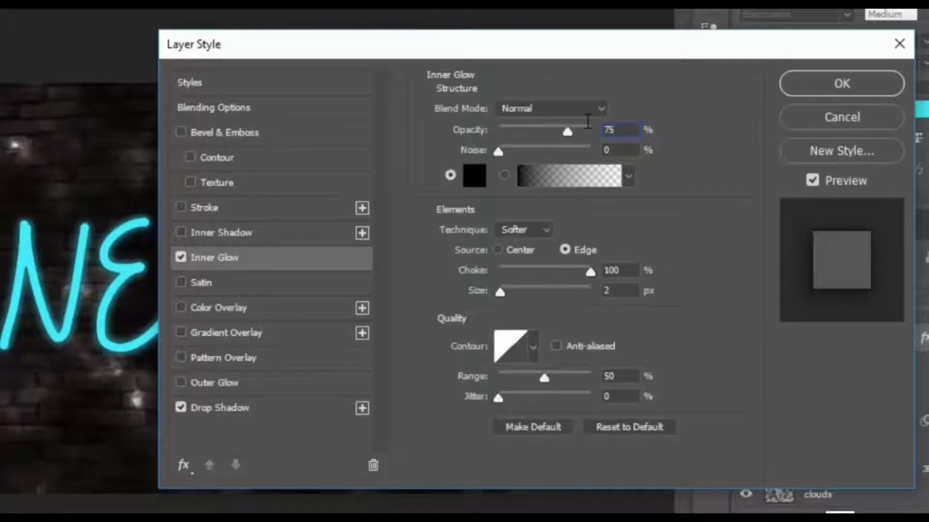
click(474, 175)
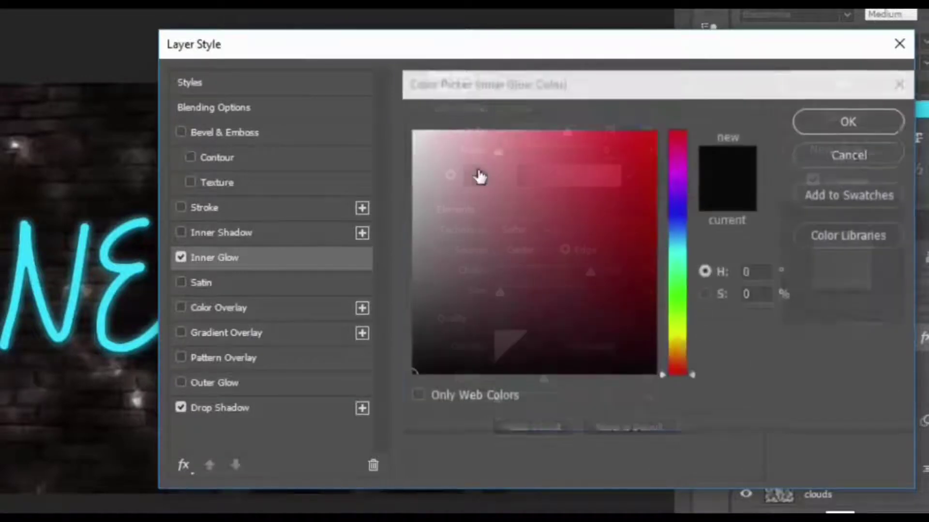
mouse_move(477, 176)
mouse_down()
mouse_move(451, 145)
mouse_move(412, 131)
mouse_up()
click(850, 129)
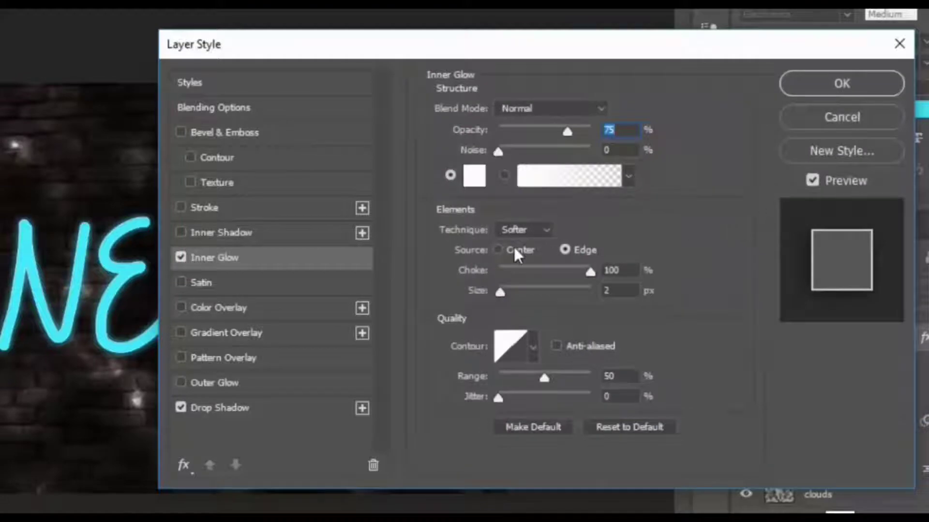
click(509, 252)
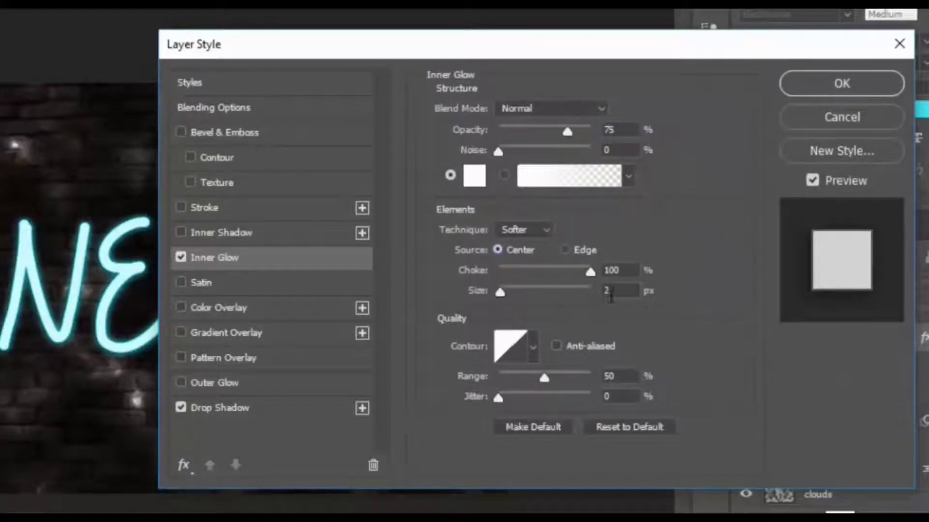
double_click(612, 290)
text(8)
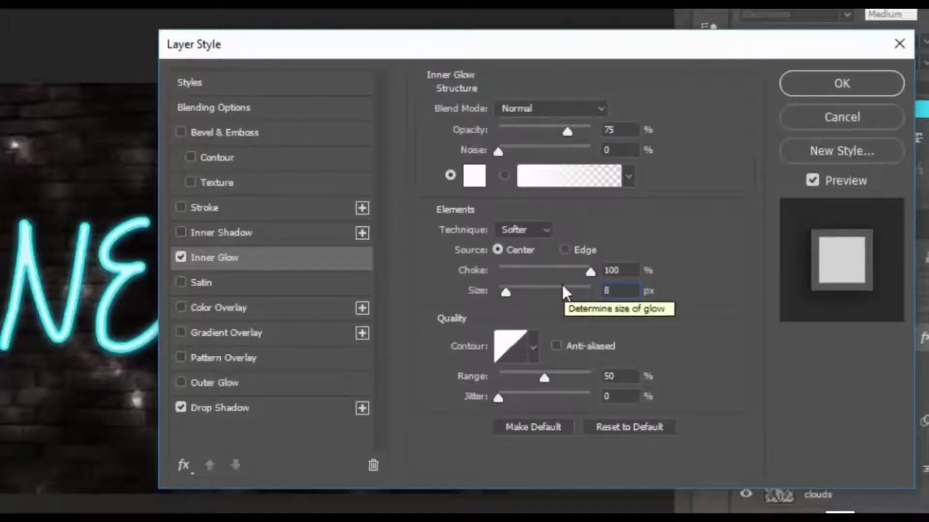
click(262, 232)
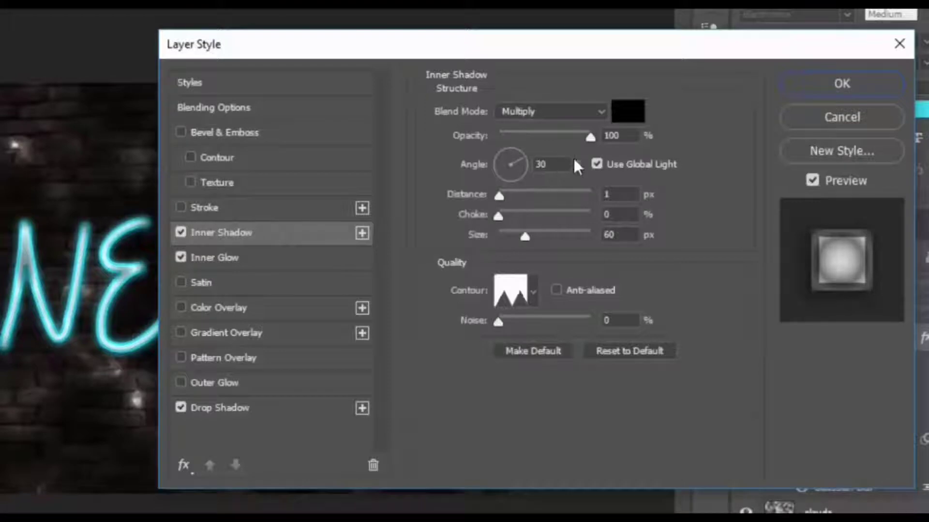
- Give the inner shadow 40% opacity, 5 px distance and 5 px size
click(612, 135)
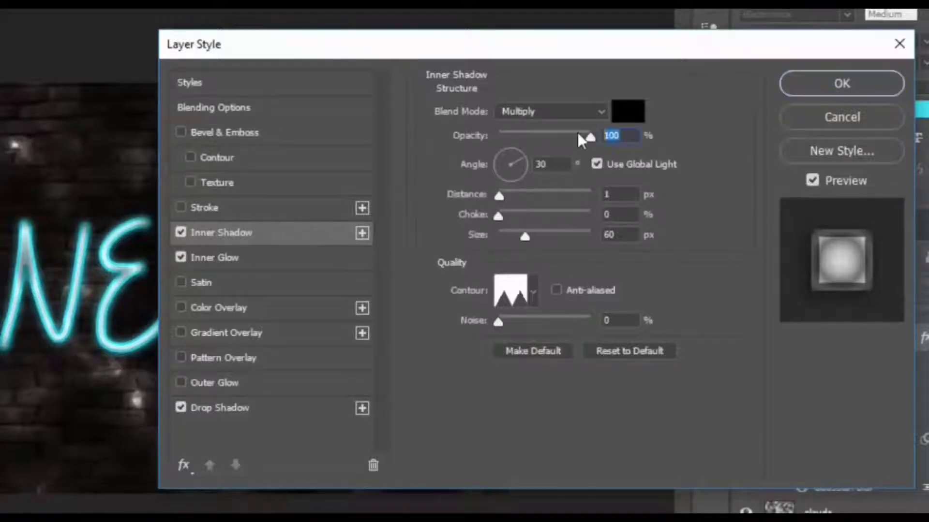
text(40)
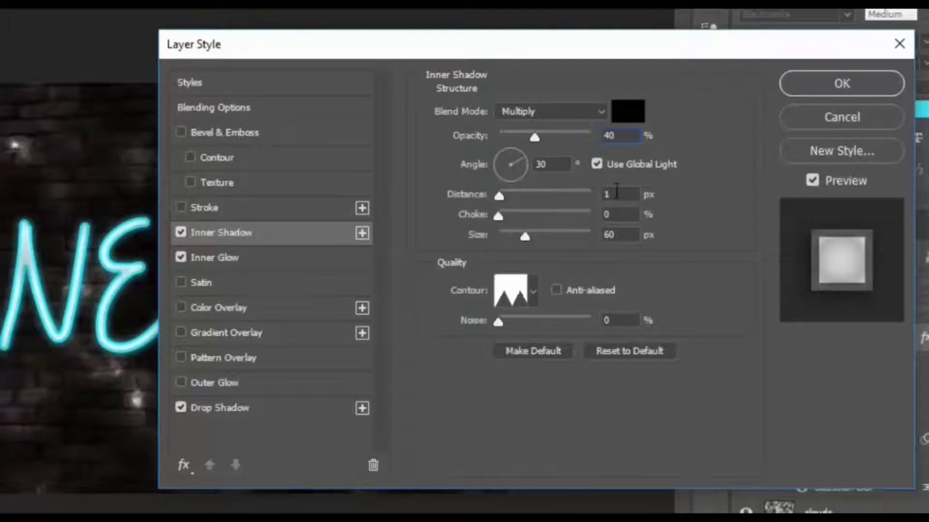
text(5)
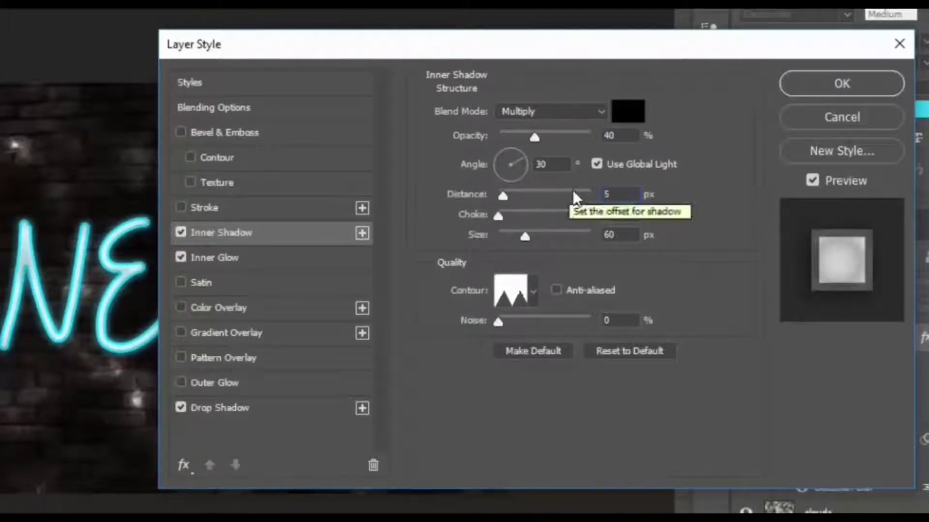
drag(624, 231, 591, 230)
text(5)
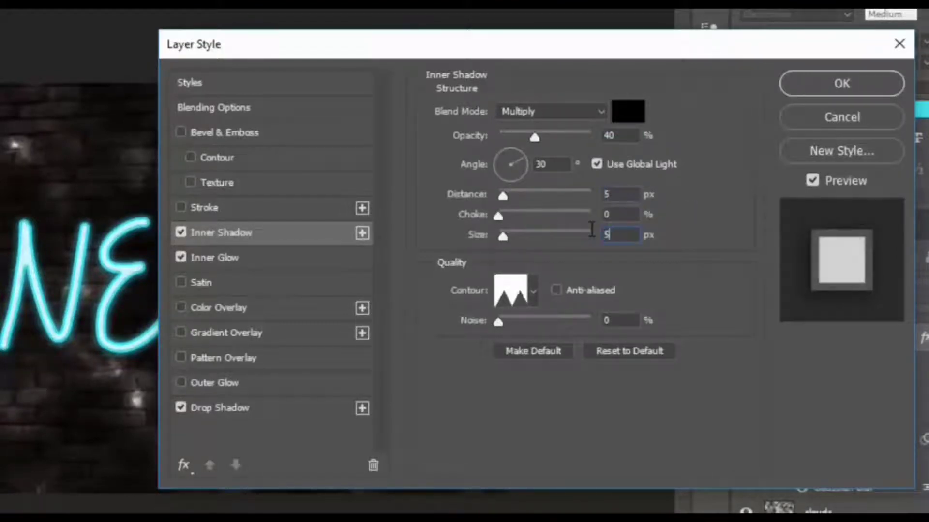
text(0)
key(BackSpace)
- Enable default bevel and emboss at 185% depth, 3 px size, 16 px soften, and apply the style
click(231, 132)
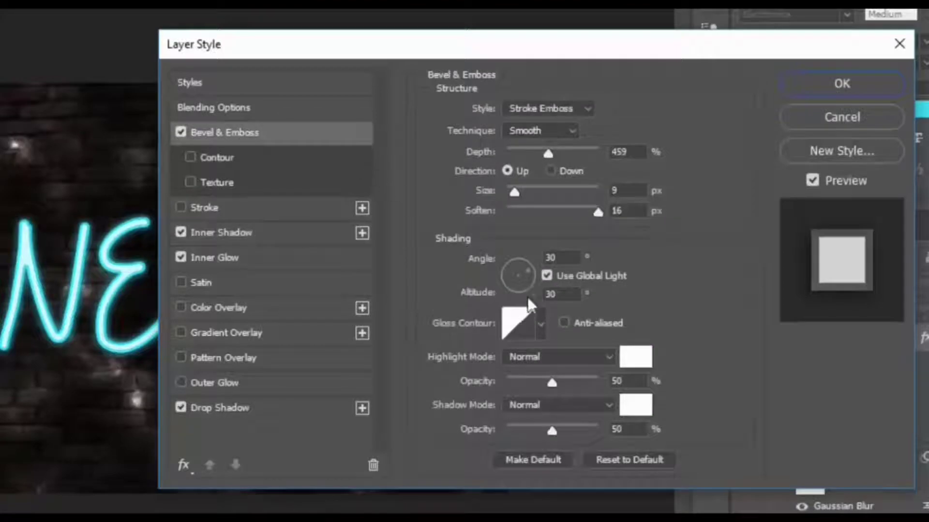
click(631, 460)
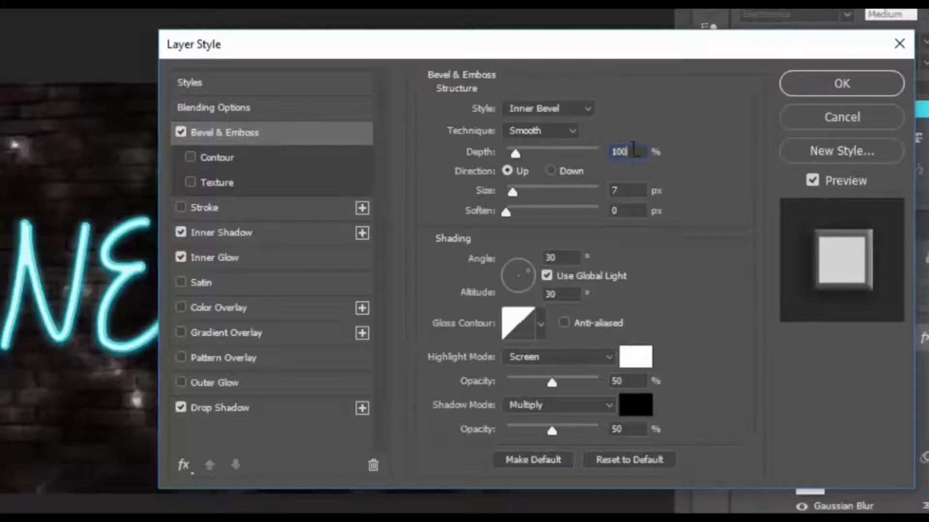
text(185)
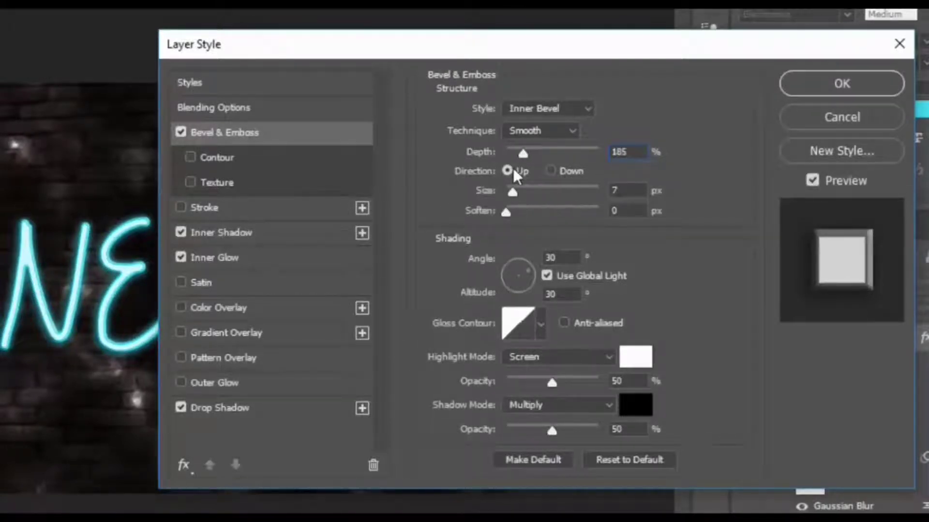
click(642, 190)
text(3)
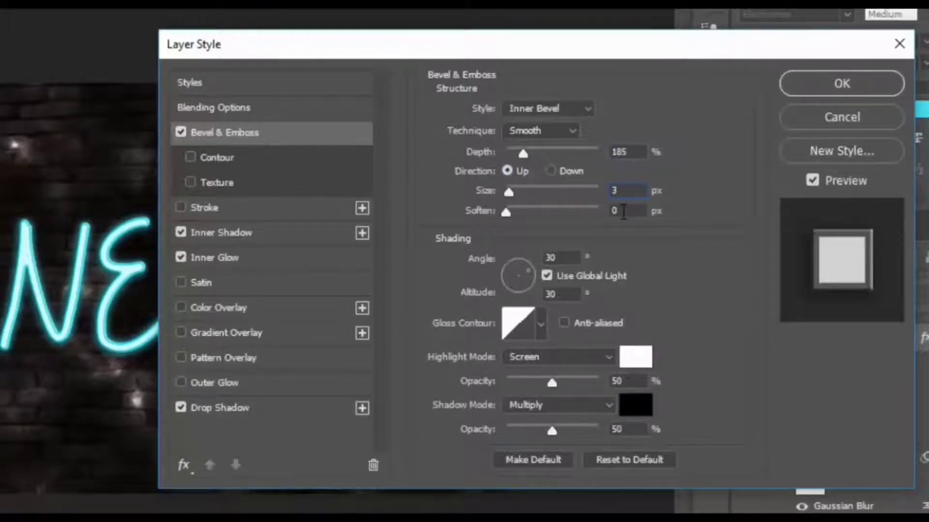
text(16)
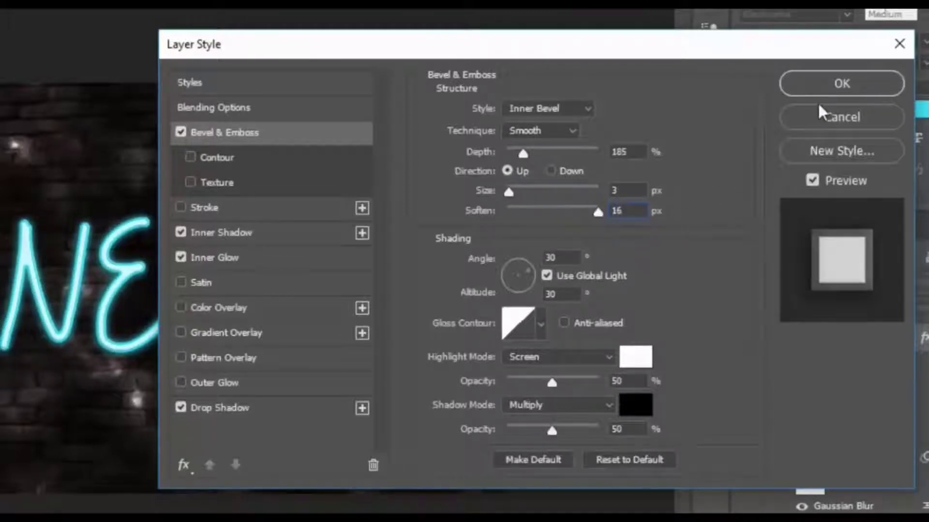
click(823, 86)
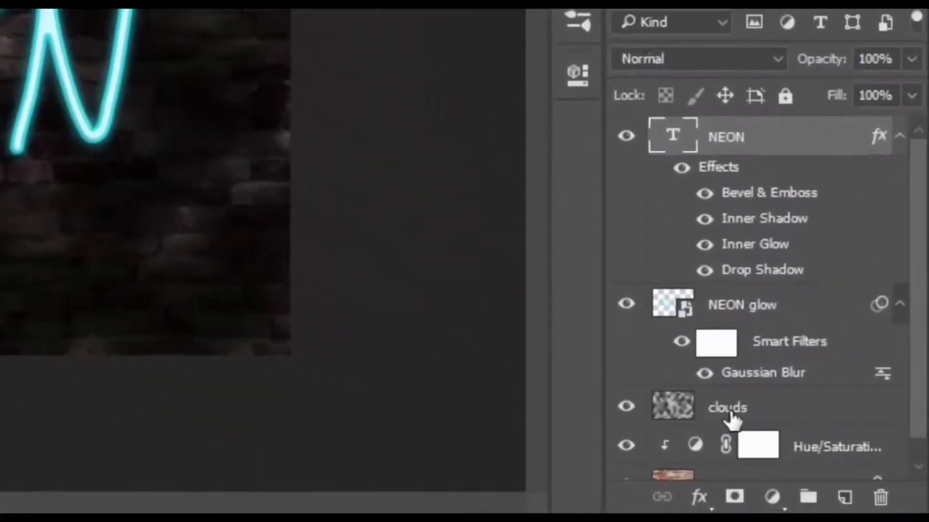
- Add a layer mask to the clouds layer and set up a soft 202 px brush
click(828, 461)
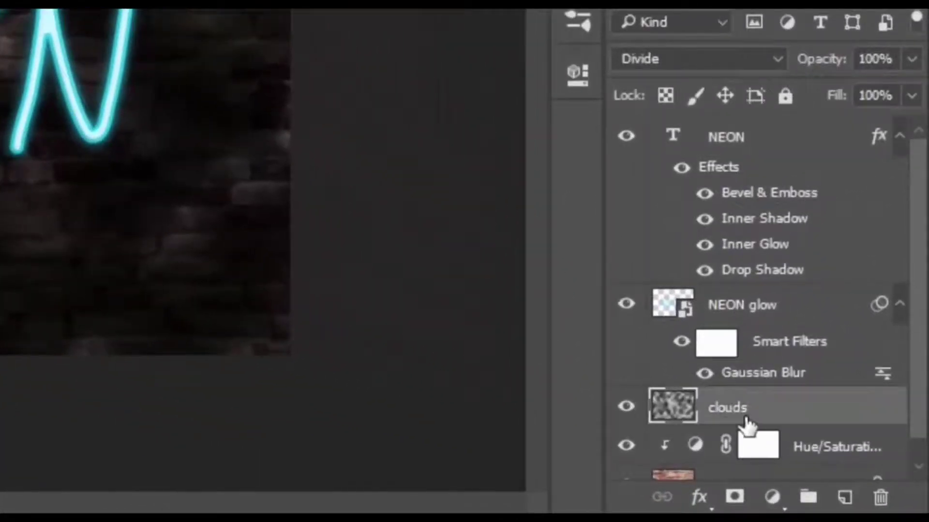
click(734, 497)
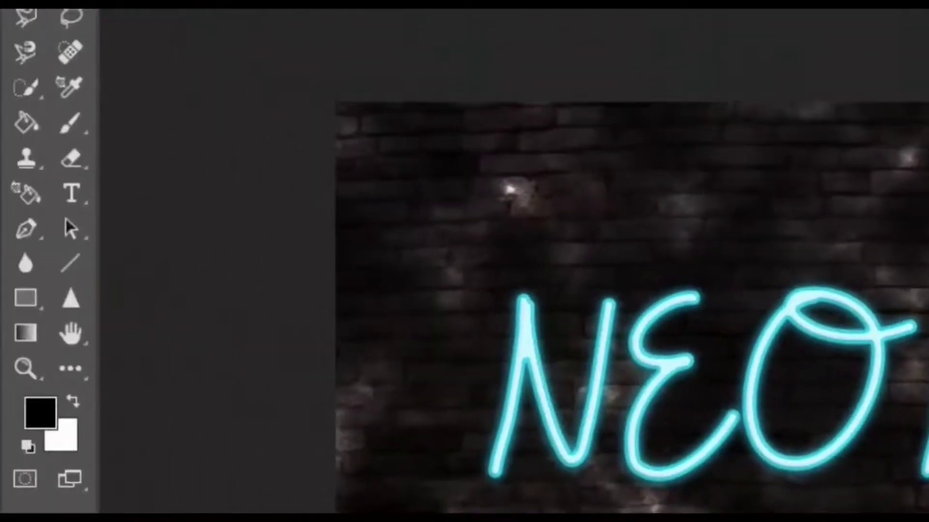
click(75, 127)
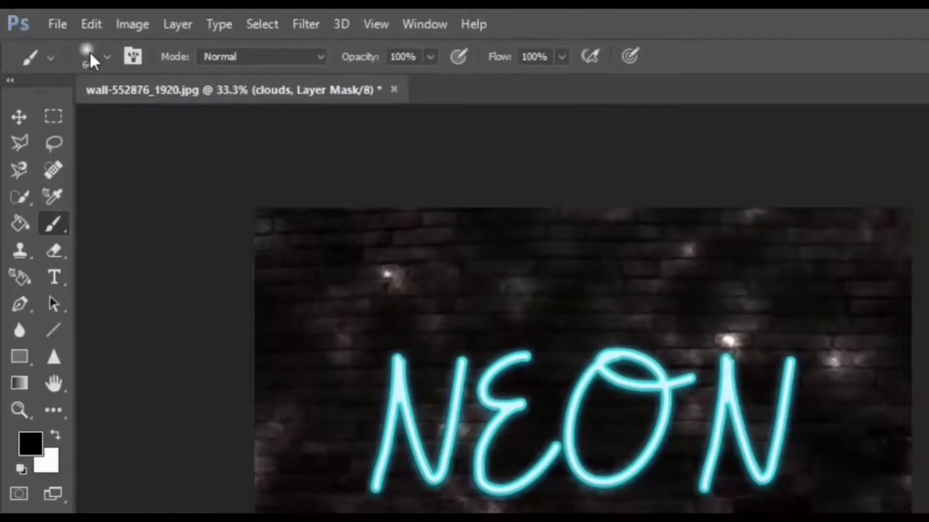
click(107, 57)
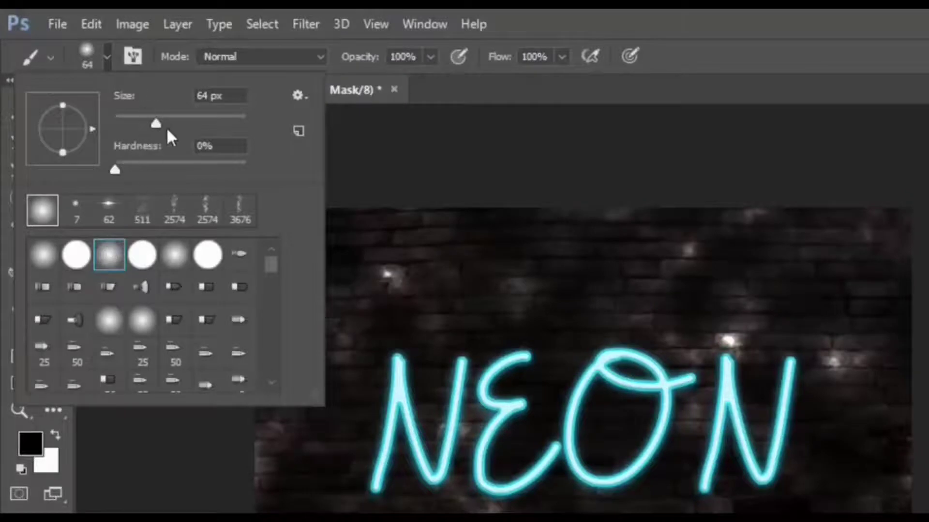
drag(167, 124, 214, 124)
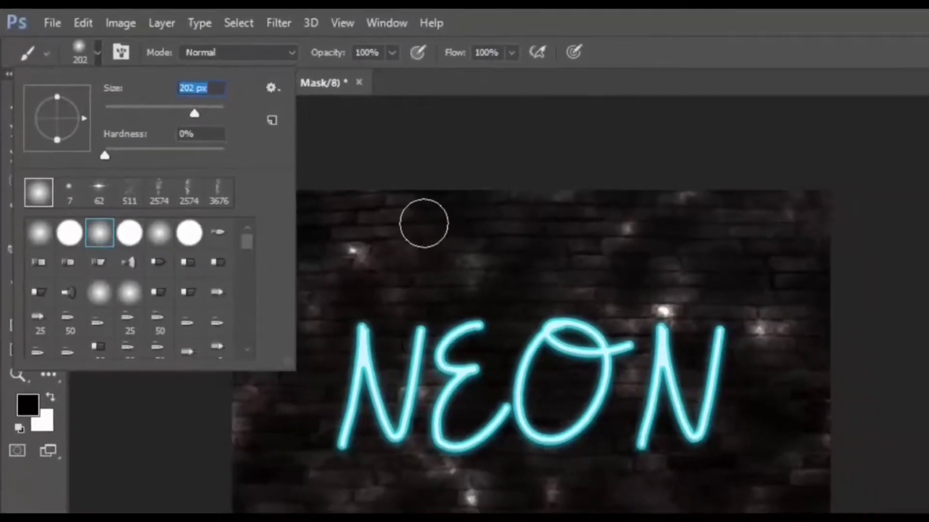
key(Return)
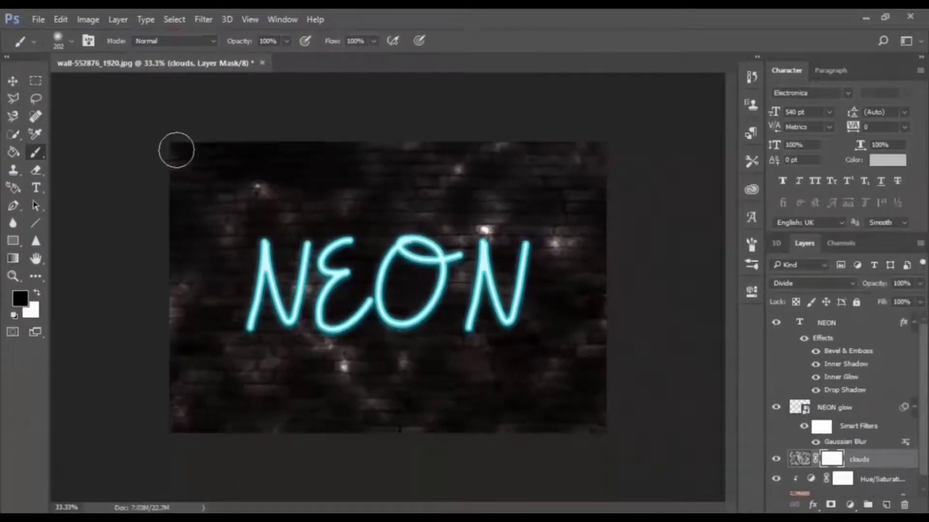
- Paint black over the wall's top-left and left edges on the clouds mask
mouse_move(176, 149)
mouse_down()
mouse_move(201, 187)
mouse_move(177, 156)
mouse_move(202, 253)
mouse_move(248, 180)
mouse_move(267, 180)
mouse_up()
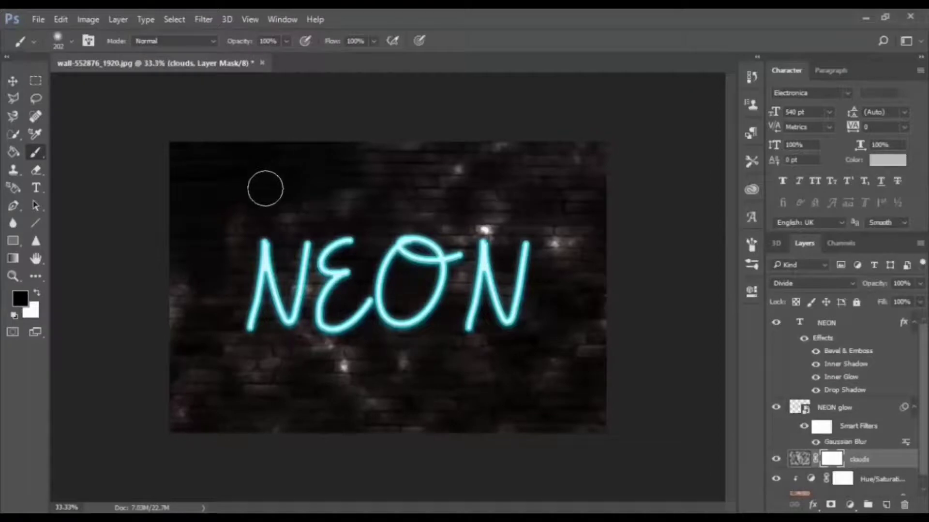
mouse_move(211, 255)
mouse_down()
mouse_move(181, 375)
mouse_move(174, 325)
mouse_move(189, 375)
mouse_move(183, 432)
mouse_move(175, 409)
mouse_move(205, 367)
mouse_move(332, 390)
mouse_move(311, 373)
mouse_move(454, 386)
mouse_move(274, 408)
mouse_move(569, 436)
mouse_move(587, 422)
mouse_move(481, 402)
mouse_move(566, 411)
mouse_move(612, 365)
mouse_move(558, 359)
mouse_move(574, 282)
mouse_move(564, 238)
mouse_move(584, 292)
mouse_move(603, 253)
mouse_move(586, 152)
mouse_move(451, 155)
mouse_move(434, 168)
mouse_move(297, 191)
mouse_move(553, 216)
mouse_up()
mouse_move(378, 184)
mouse_down()
mouse_move(263, 195)
mouse_move(315, 201)
mouse_up()
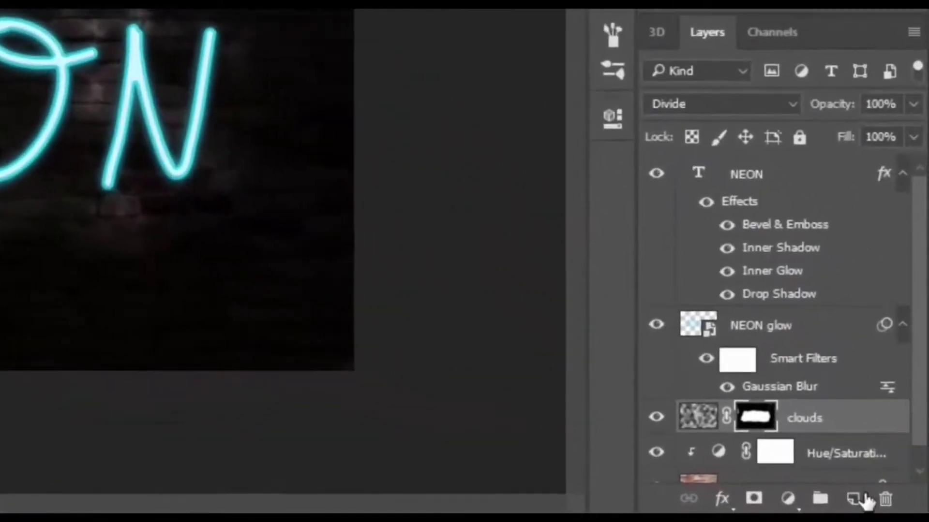
- Add a new empty layer above clouds and name it 'cord'
click(854, 499)
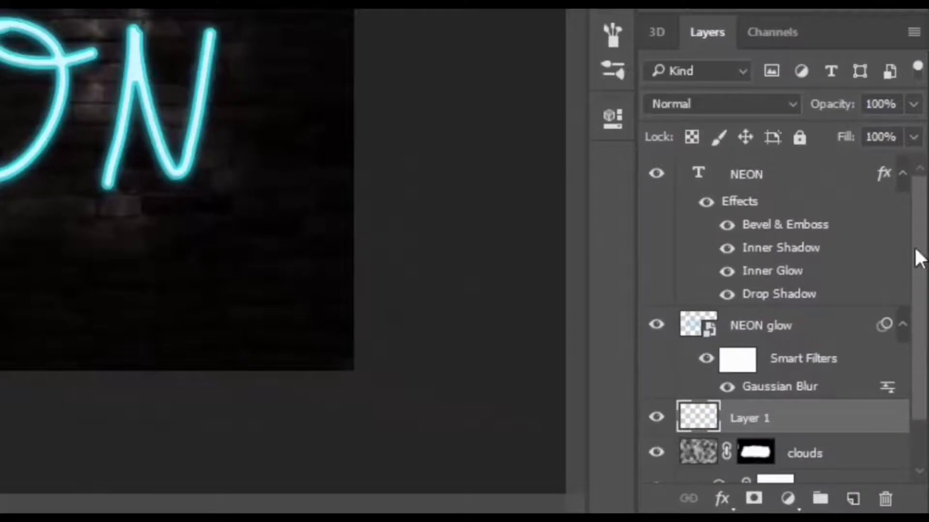
click(903, 174)
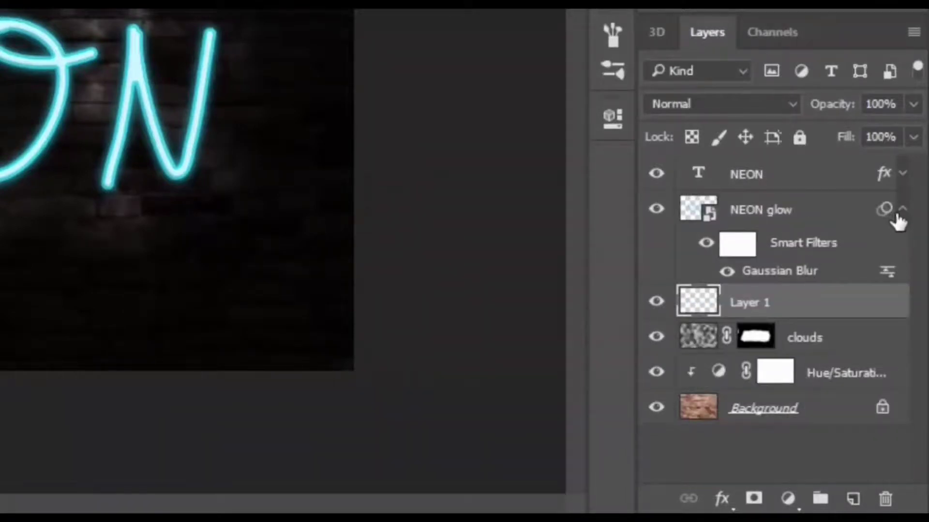
click(902, 209)
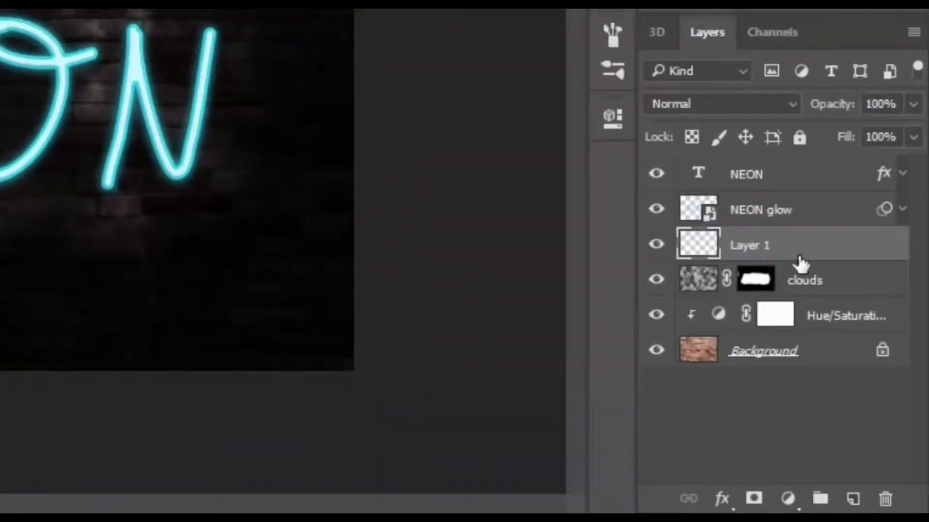
double_click(757, 245)
text(cord)
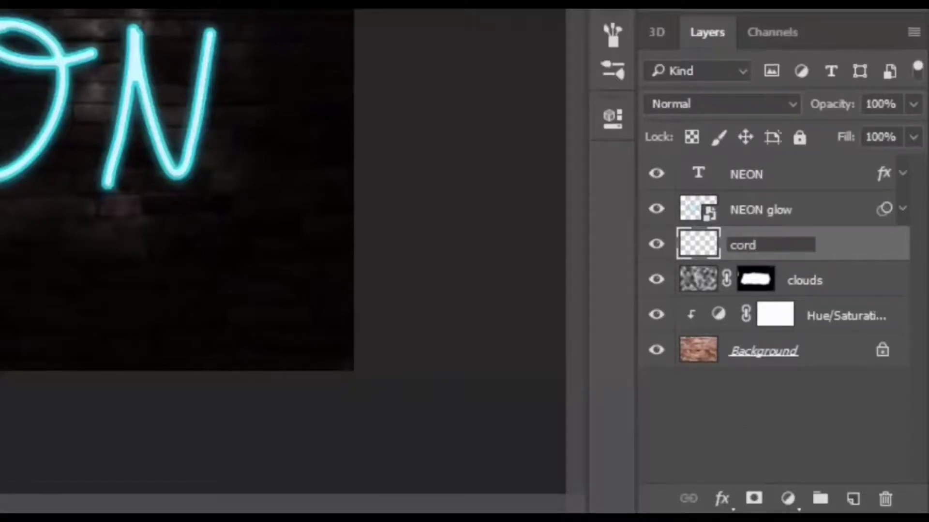
key(Return)
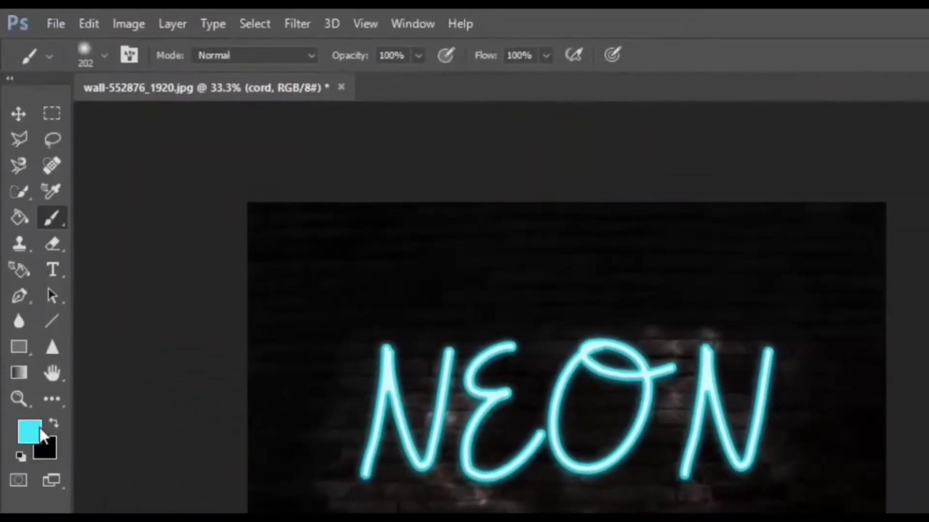
- Set the foreground colour to pure black and the background to pure white
click(40, 430)
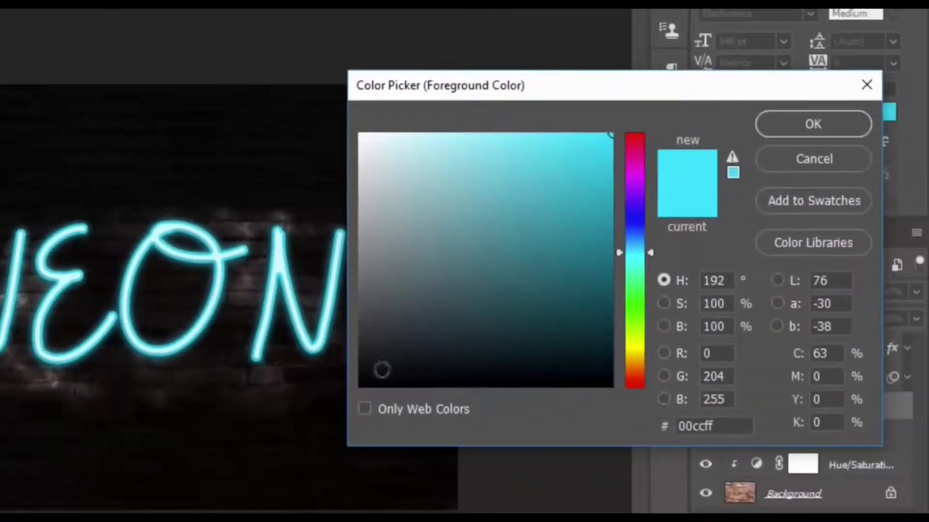
drag(382, 370, 322, 410)
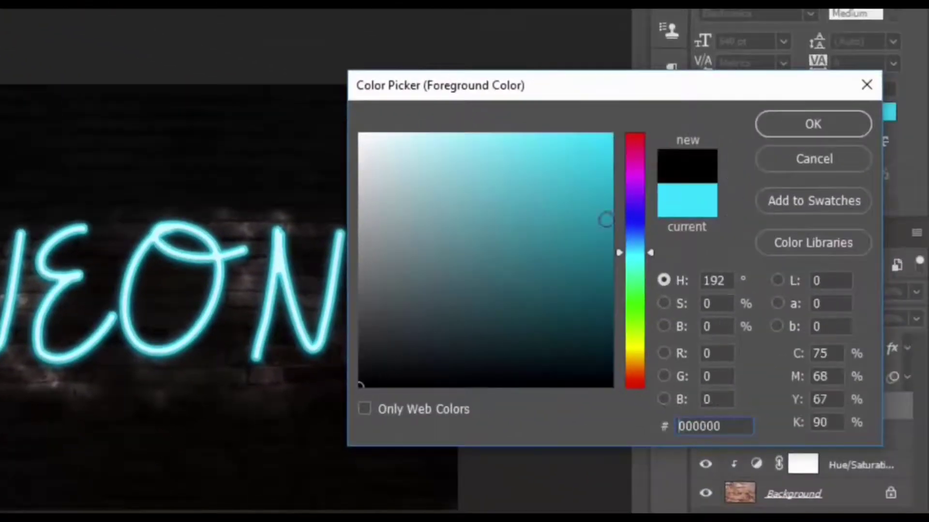
key(Return)
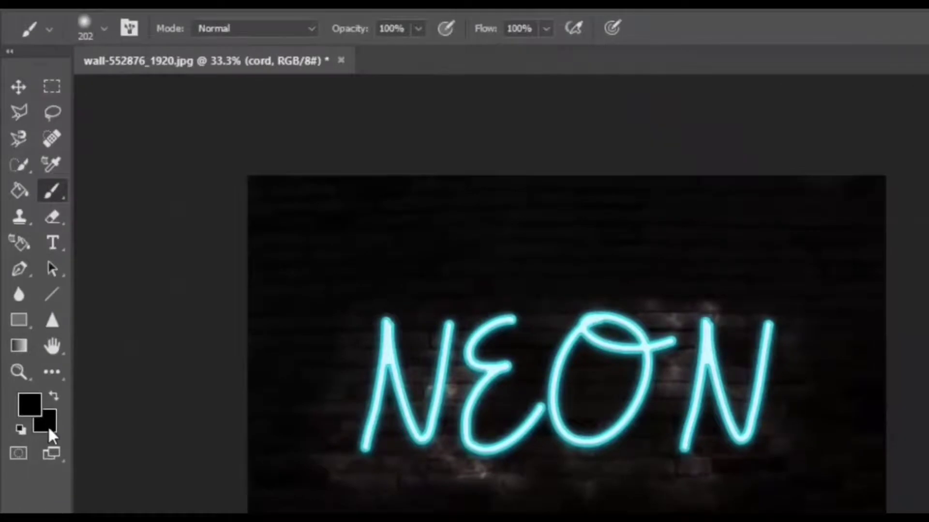
click(48, 429)
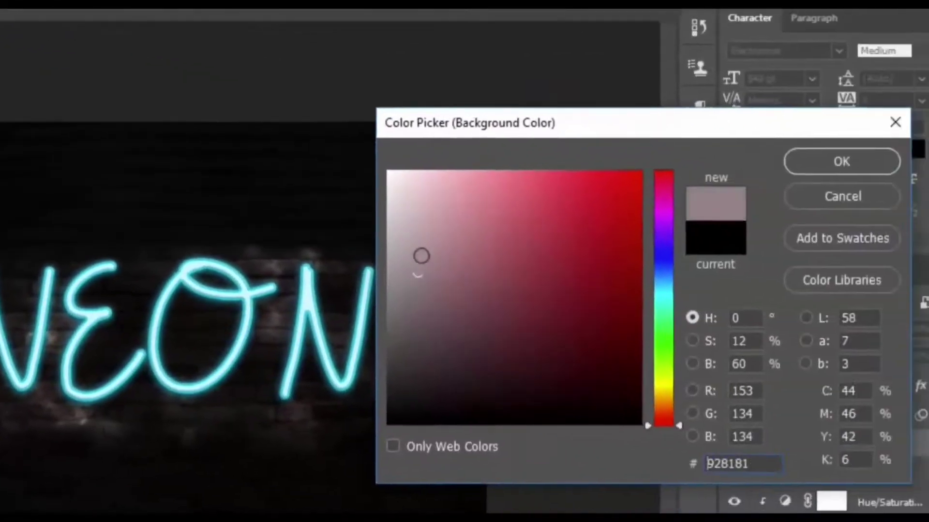
drag(393, 251, 334, 131)
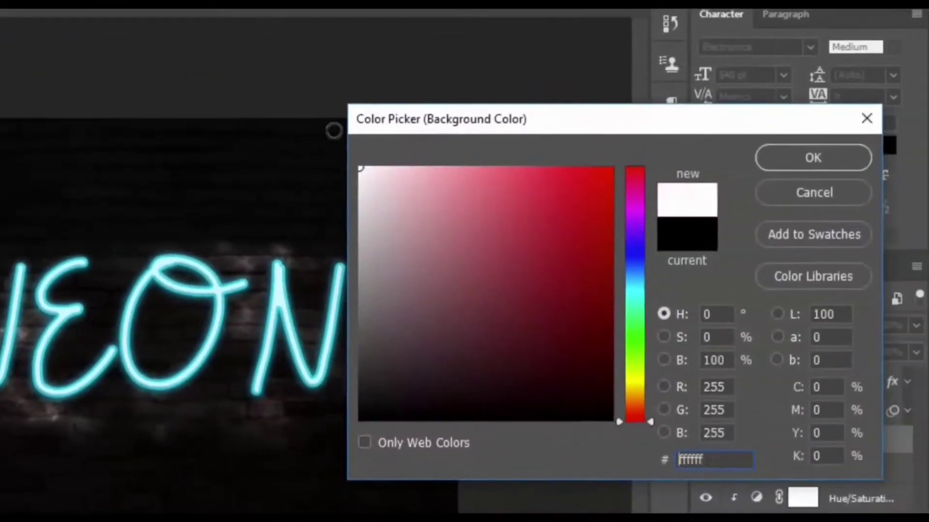
click(802, 162)
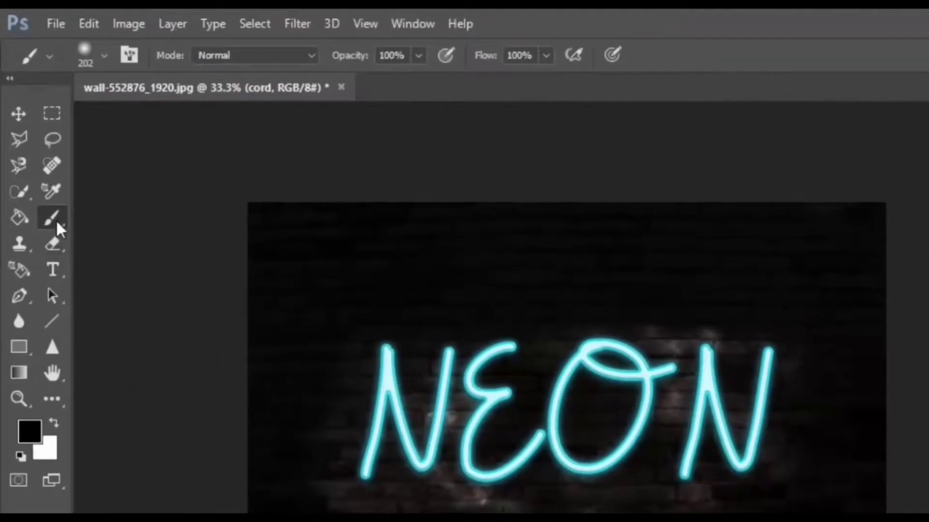
- Choose a Hard Round brush at 100% hardness, sized 18 px
click(104, 57)
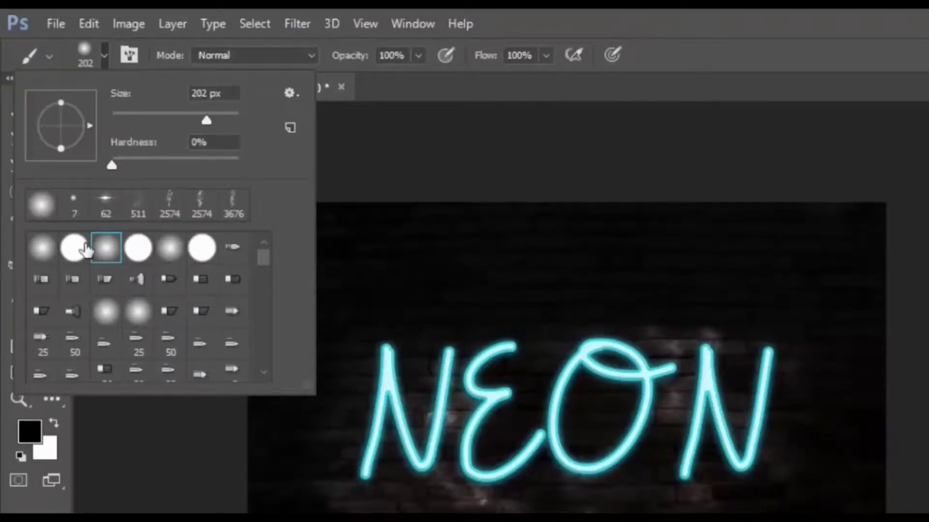
click(72, 249)
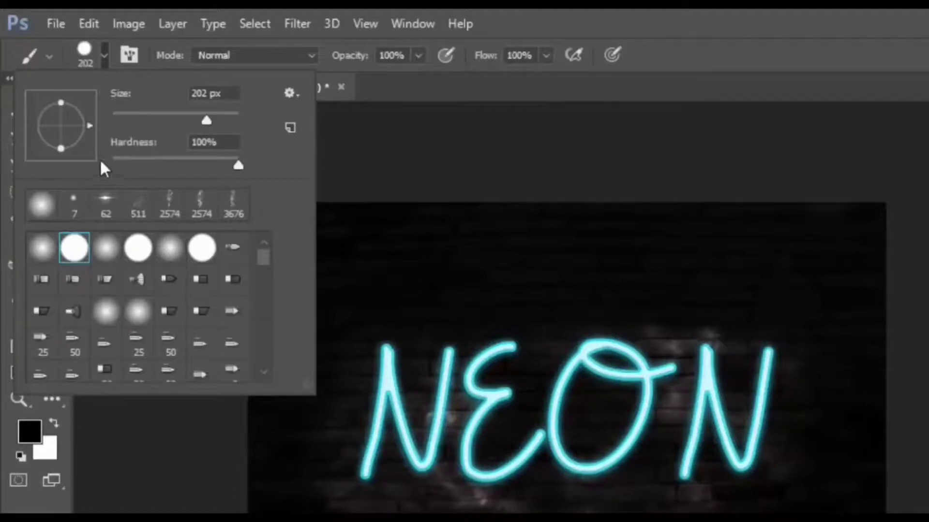
drag(206, 121, 124, 121)
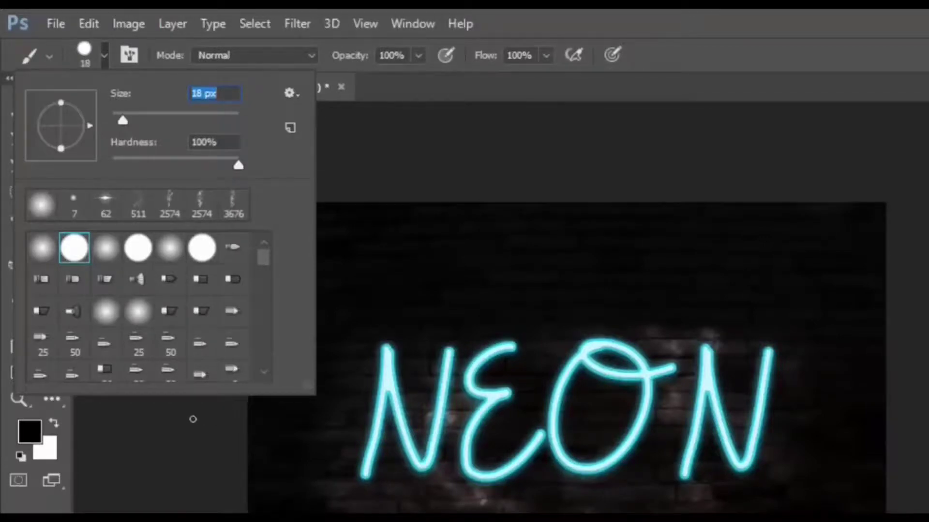
click(106, 62)
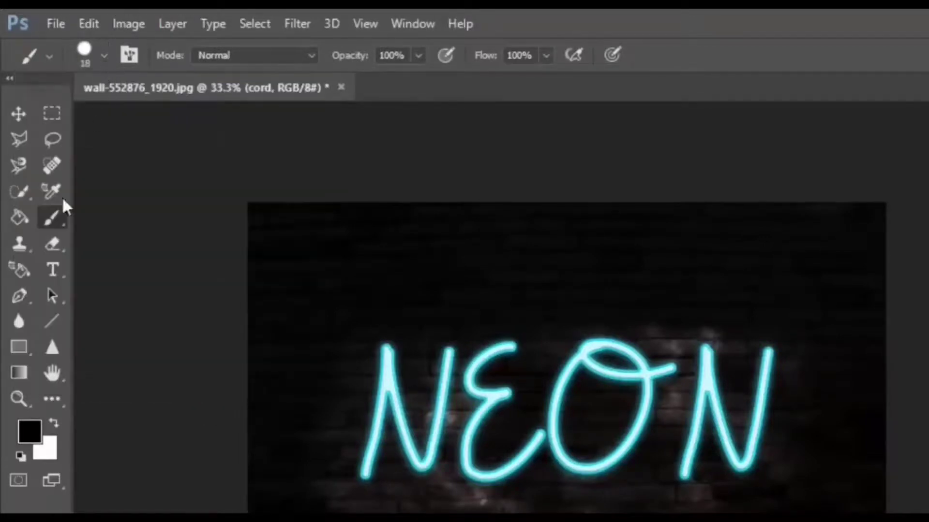
- With the Pen tool in Path mode, start the cord at the last N and curve it across the O
click(22, 296)
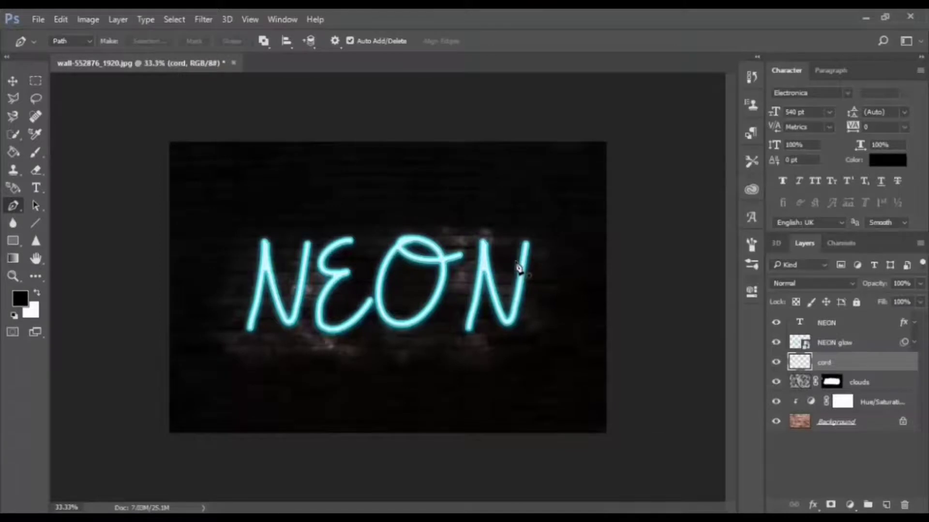
key(ctrl+plus)
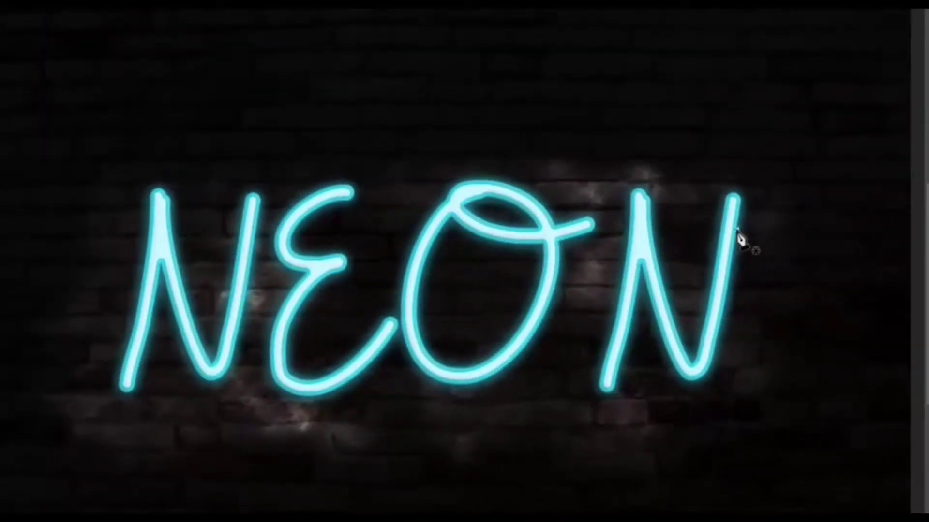
click(737, 230)
drag(727, 235, 715, 244)
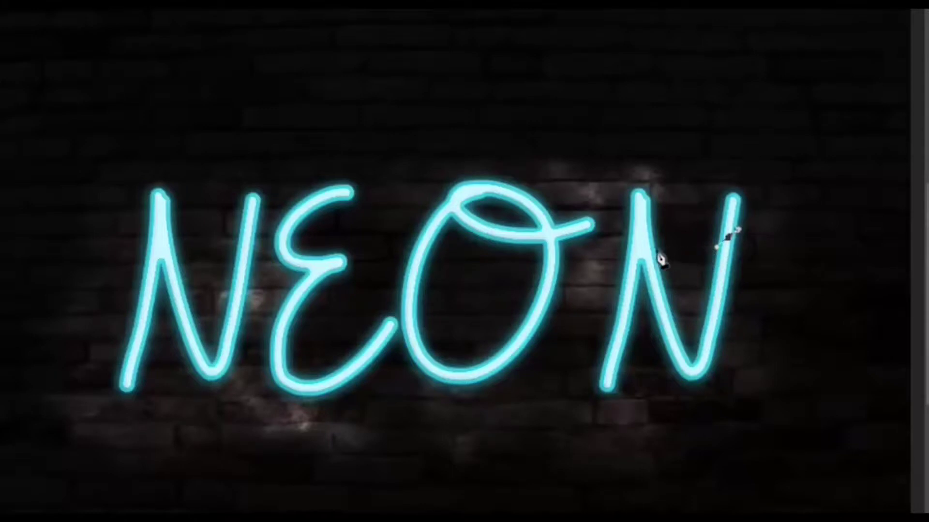
click(644, 241)
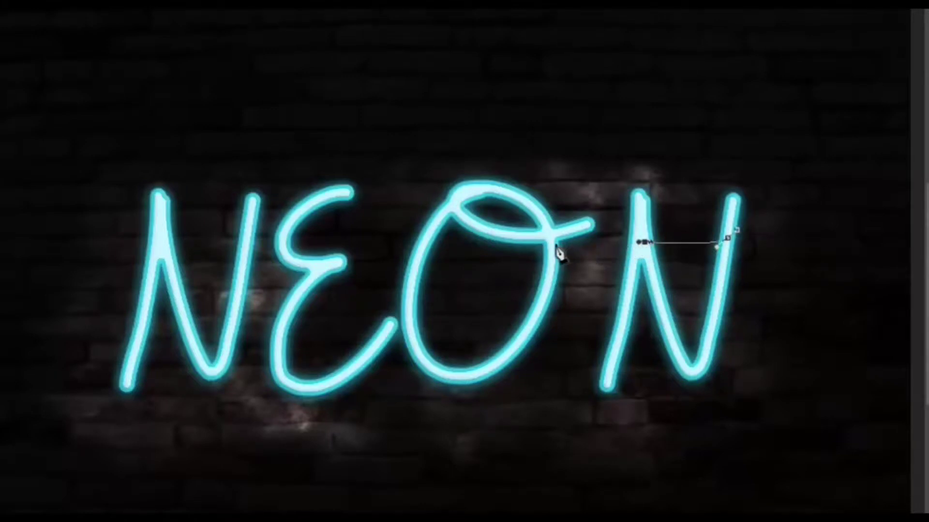
click(596, 247)
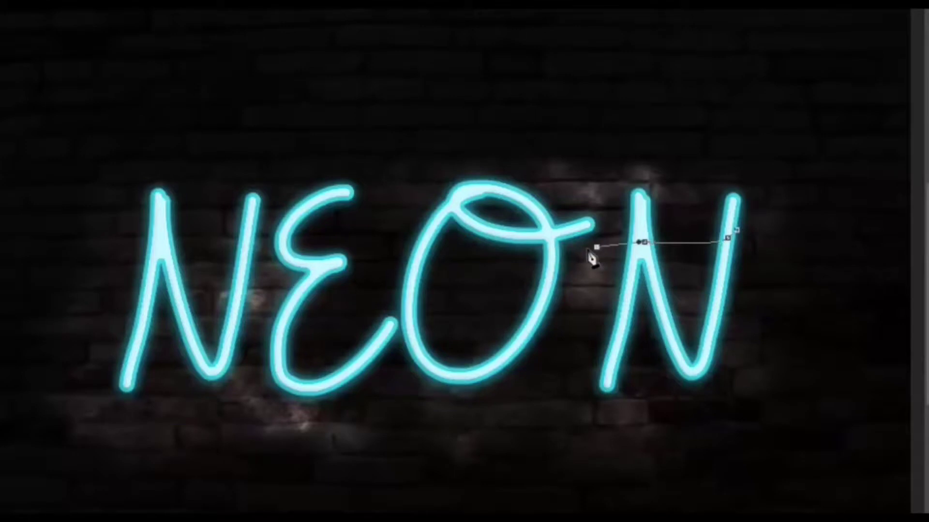
click(541, 234)
- Continue the cord path past the E and curve it out beyond the first N
click(425, 239)
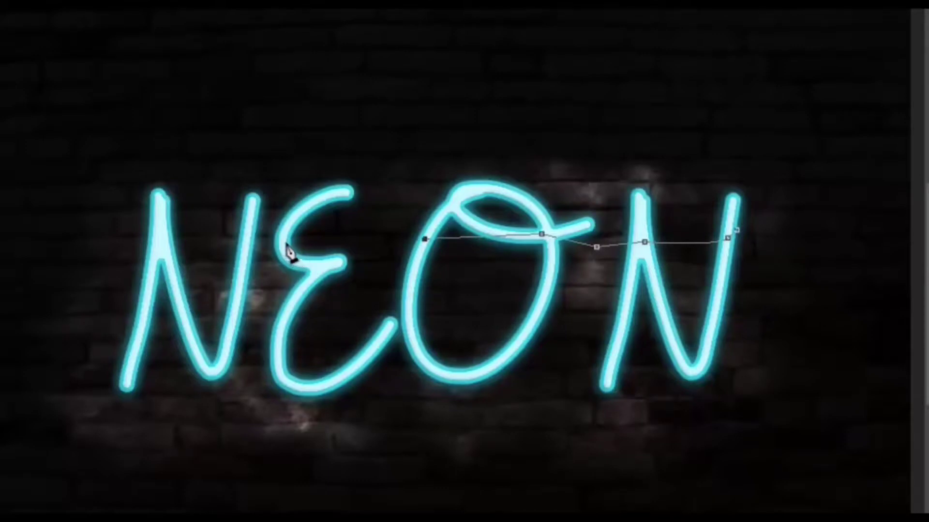
click(246, 259)
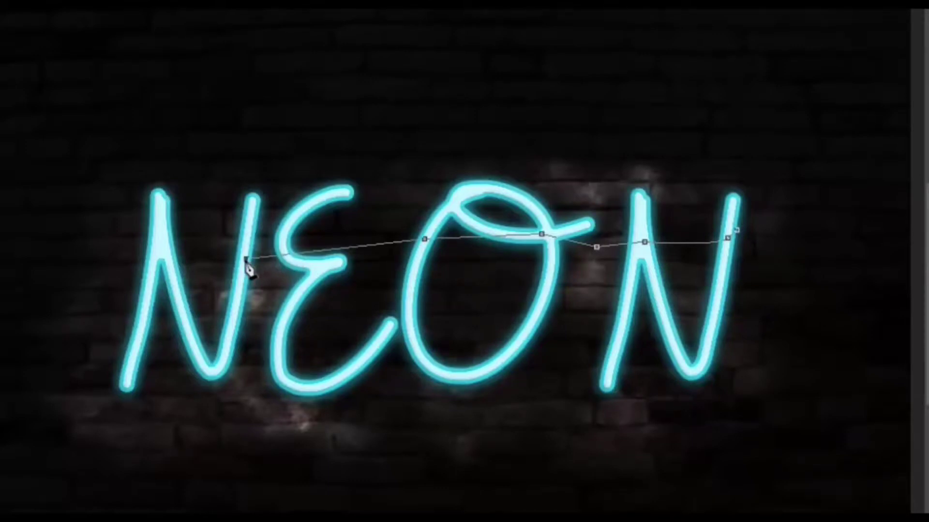
click(351, 247)
drag(350, 248, 349, 255)
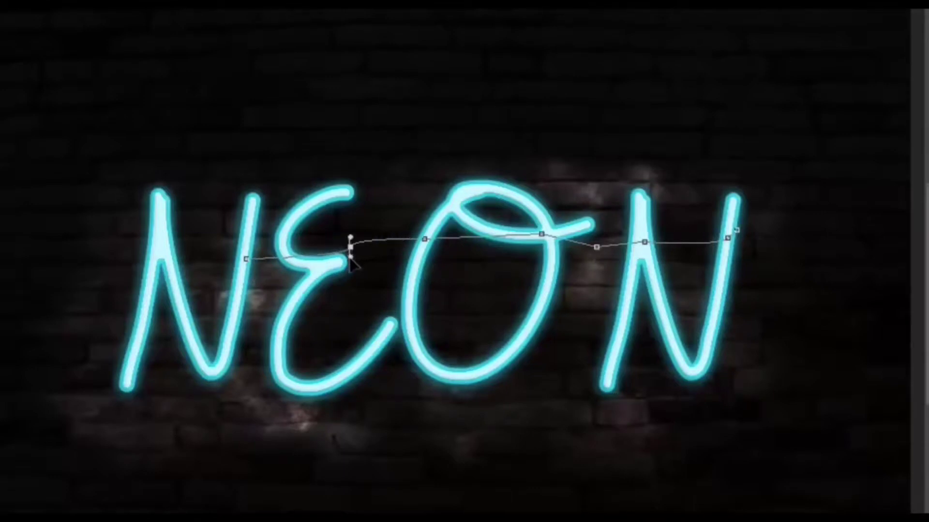
click(351, 260)
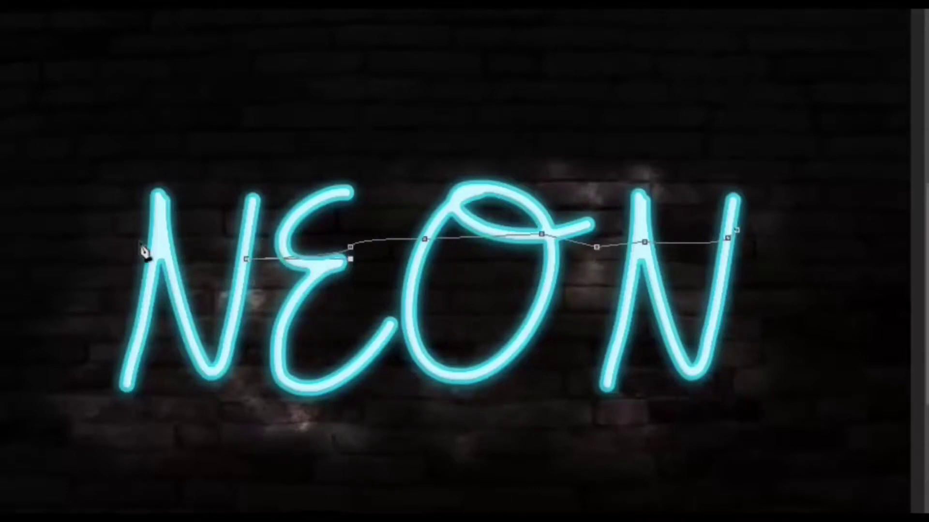
click(161, 246)
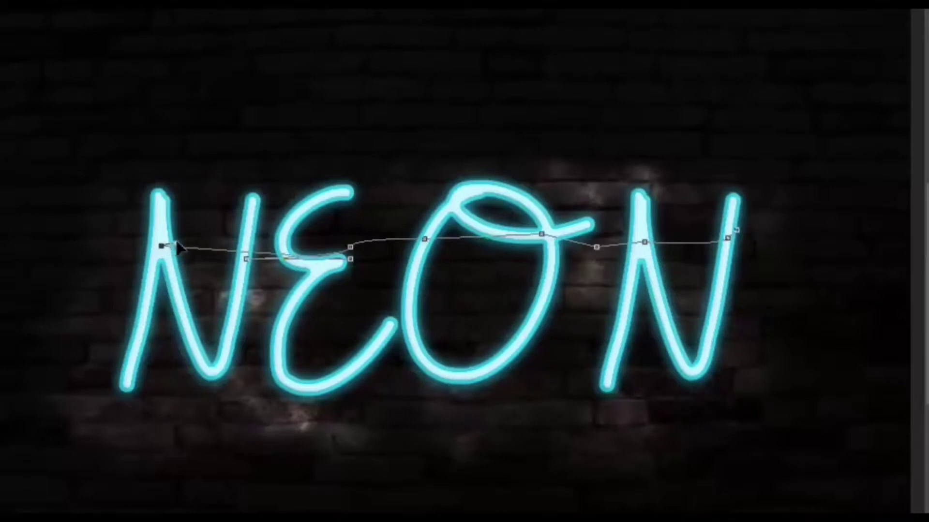
mouse_move(177, 248)
mouse_down()
mouse_move(129, 239)
mouse_move(185, 236)
mouse_up()
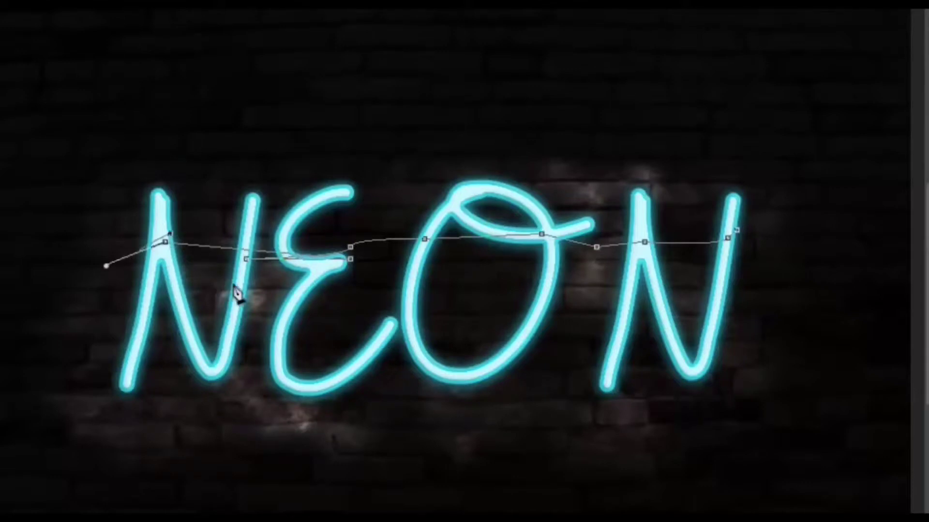
- Stroke the path with the brush using simulated pressure, then delete the path outline
right_click(335, 258)
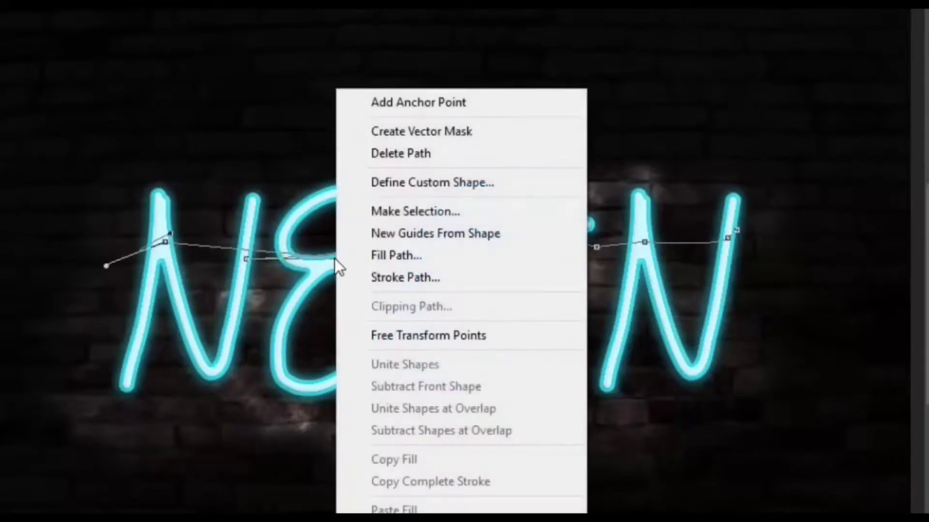
click(384, 272)
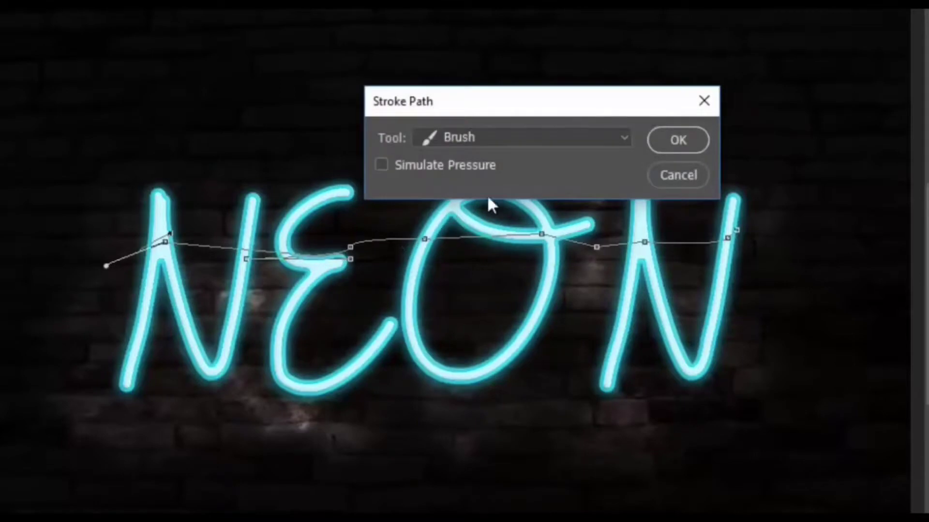
click(471, 167)
click(660, 140)
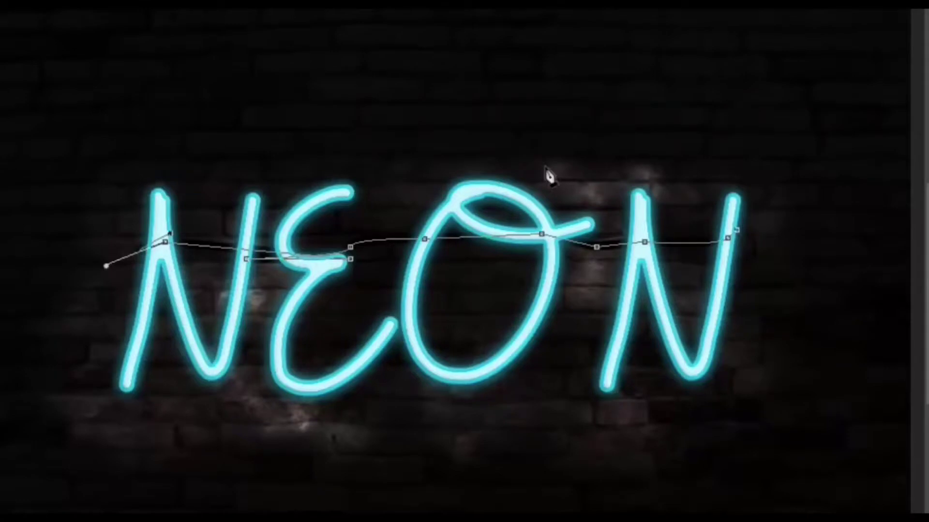
right_click(643, 244)
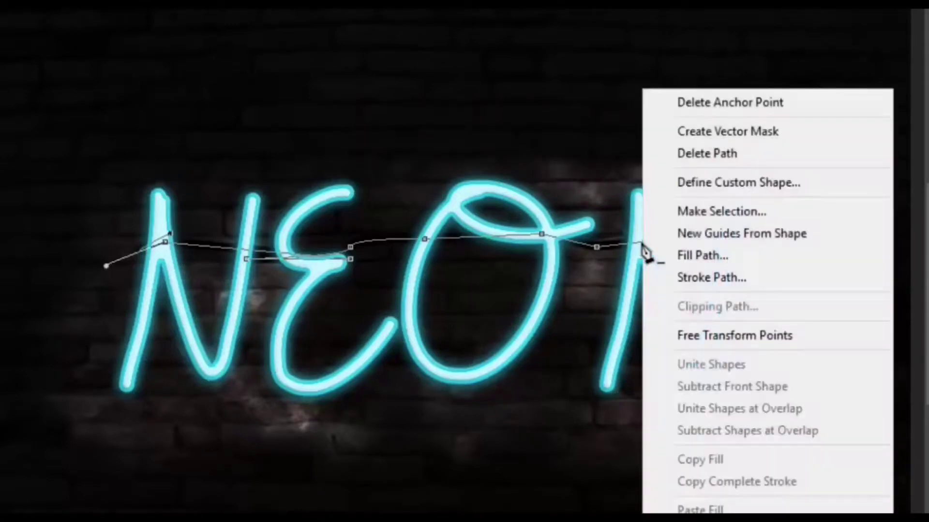
click(700, 154)
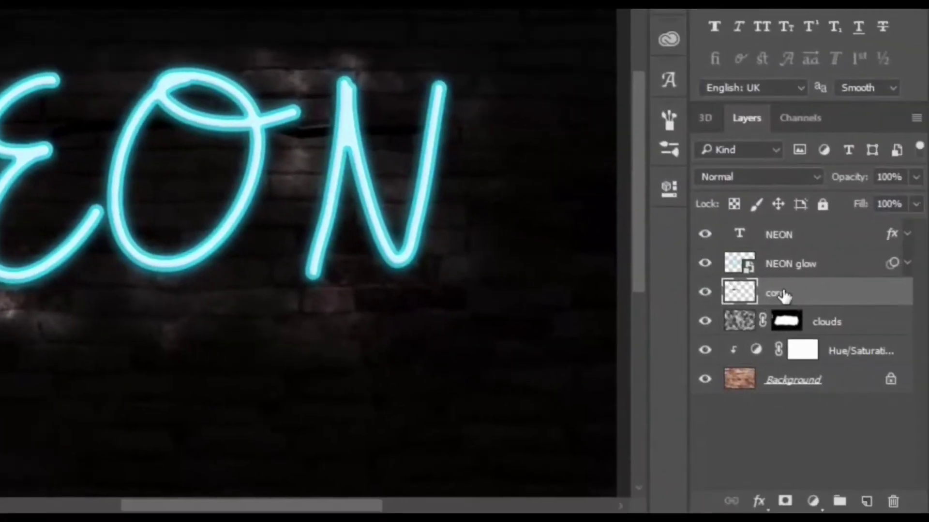
- Give cord a Bevel & Emboss: depth 245%, direction Down, size 10 px, soften 3 px
right_click(783, 295)
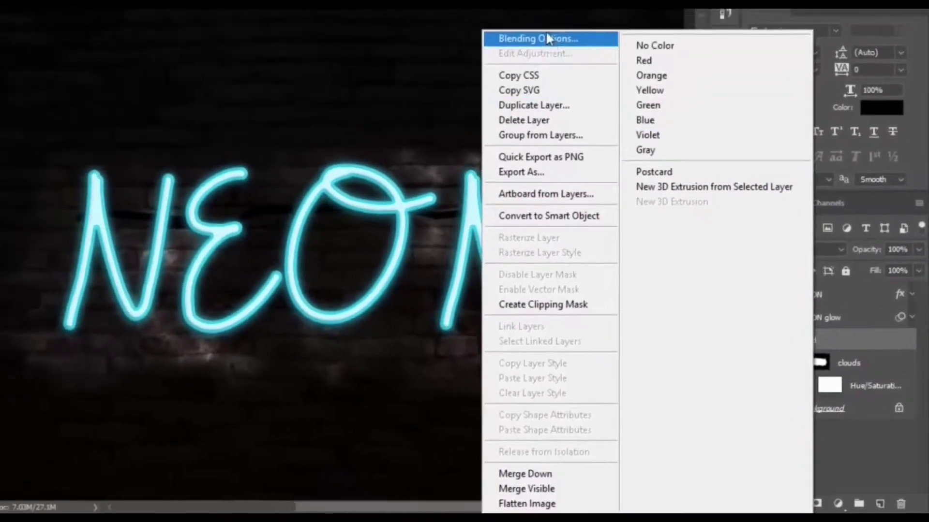
click(549, 43)
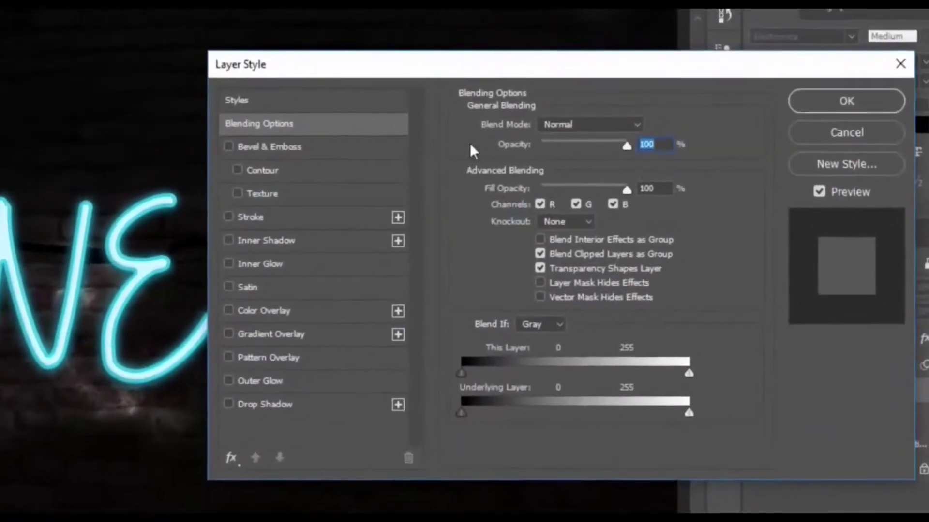
click(300, 152)
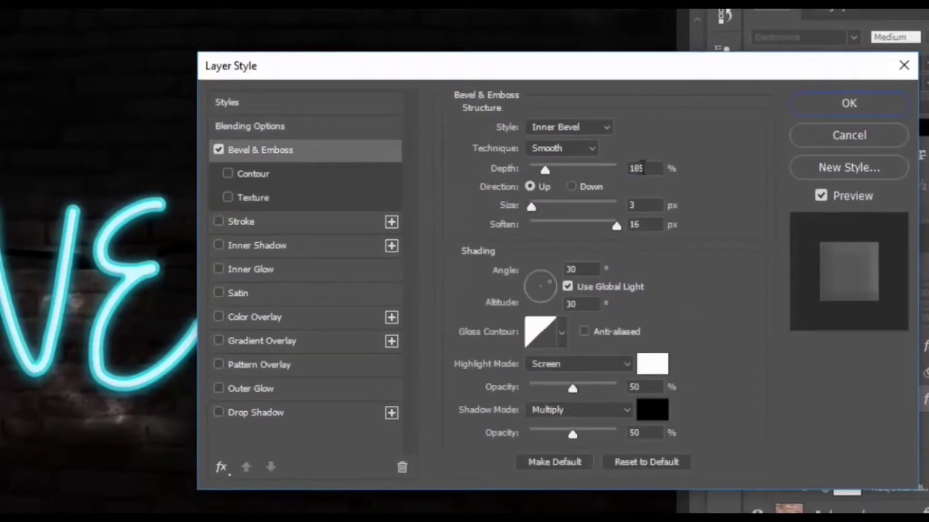
click(651, 168)
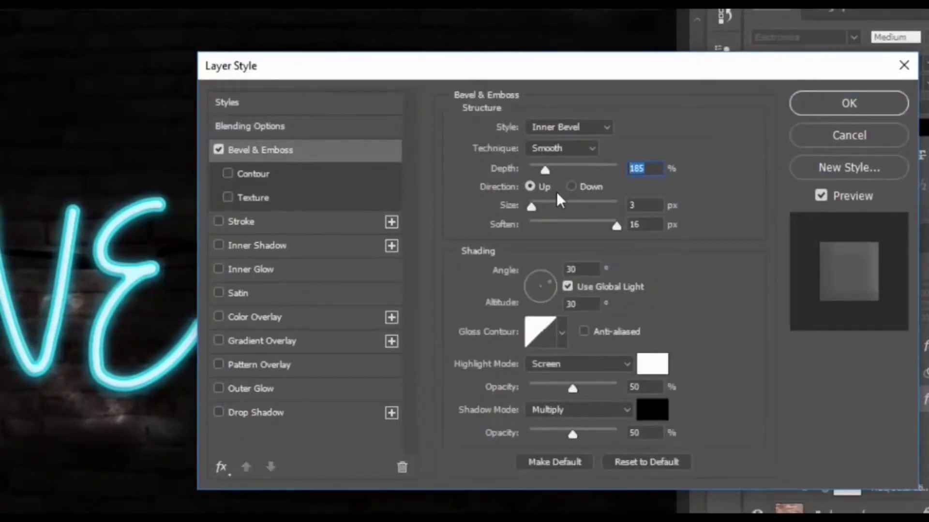
text(245)
click(571, 185)
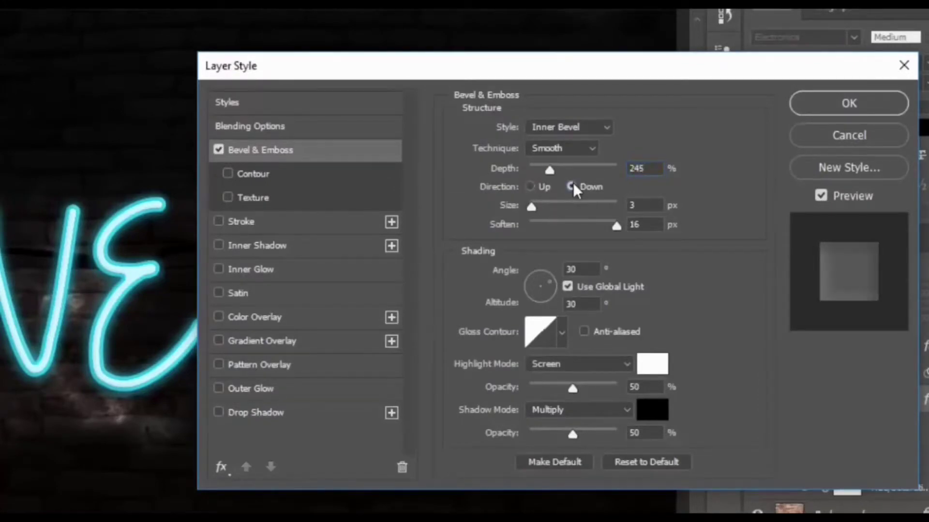
key(Tab)
text(0)
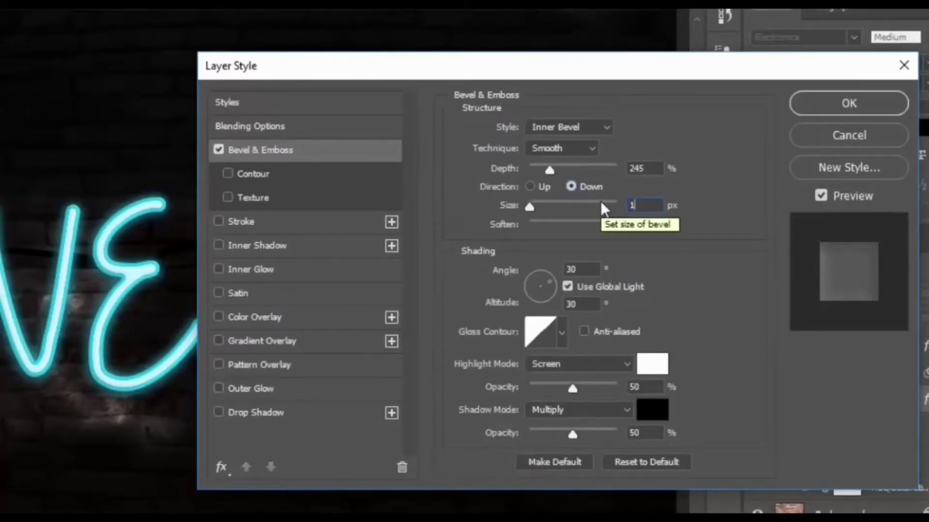
key(Tab)
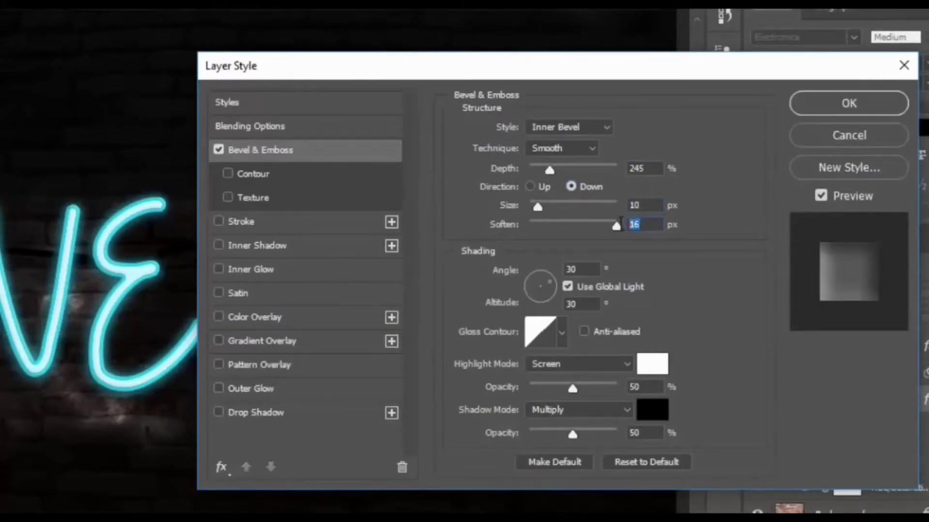
text(3)
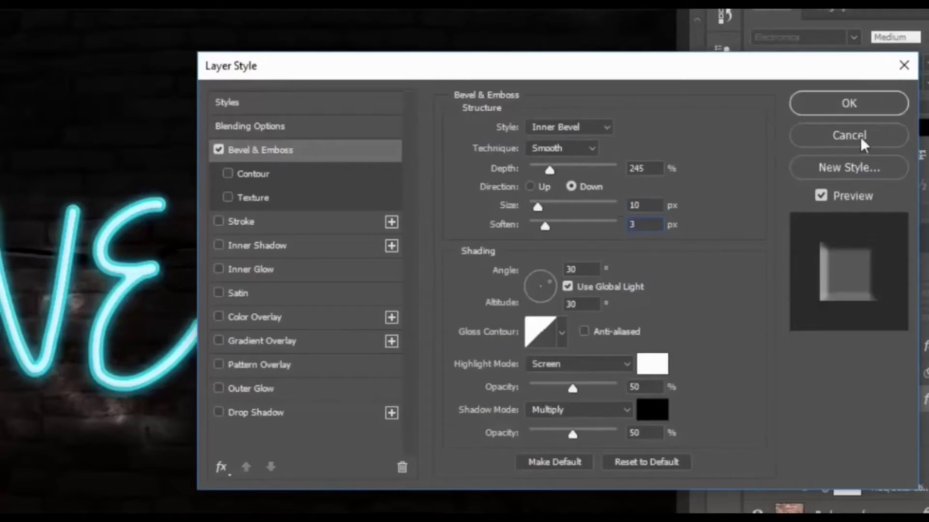
click(855, 107)
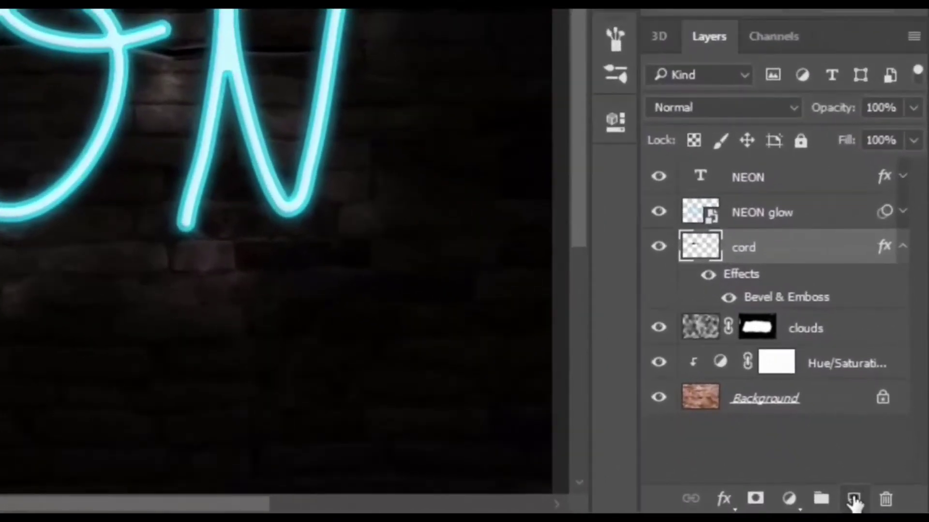
- Add a new empty layer above cord named 'more glow'
click(854, 501)
click(902, 283)
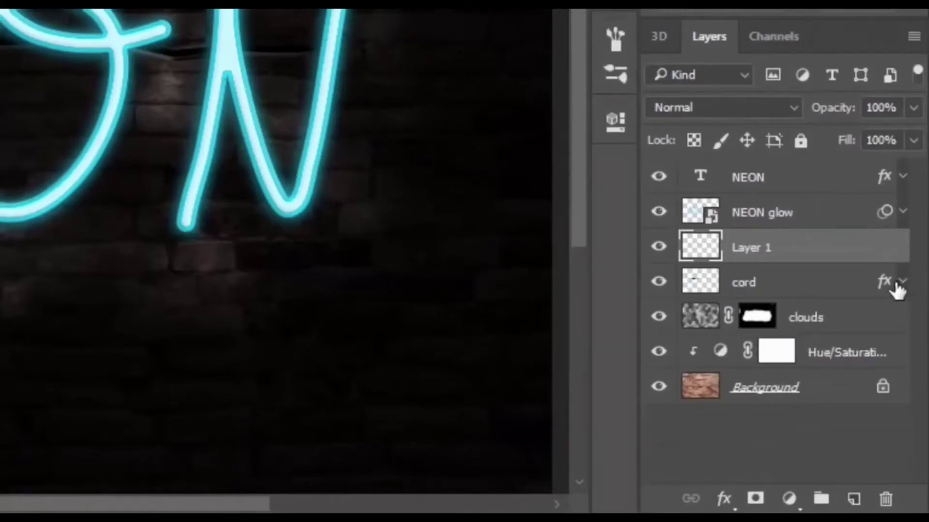
double_click(761, 254)
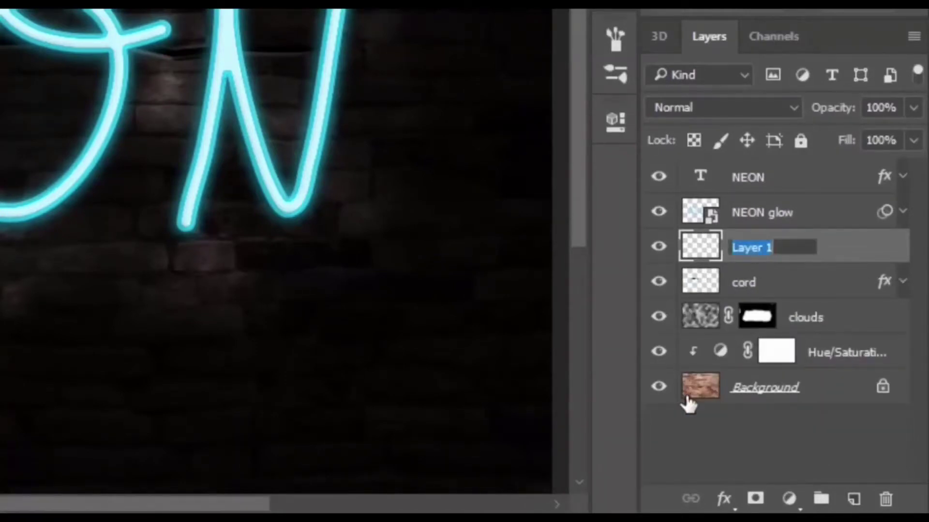
text(more glow)
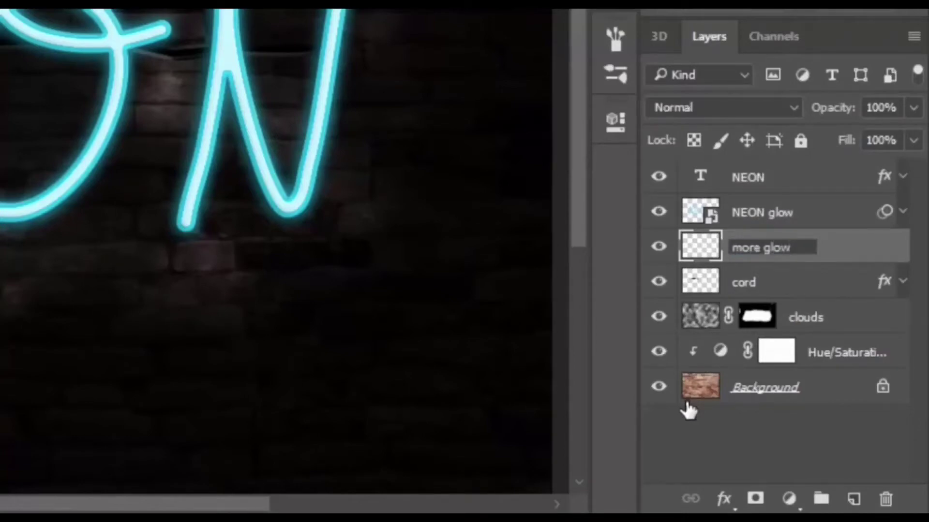
key(Return)
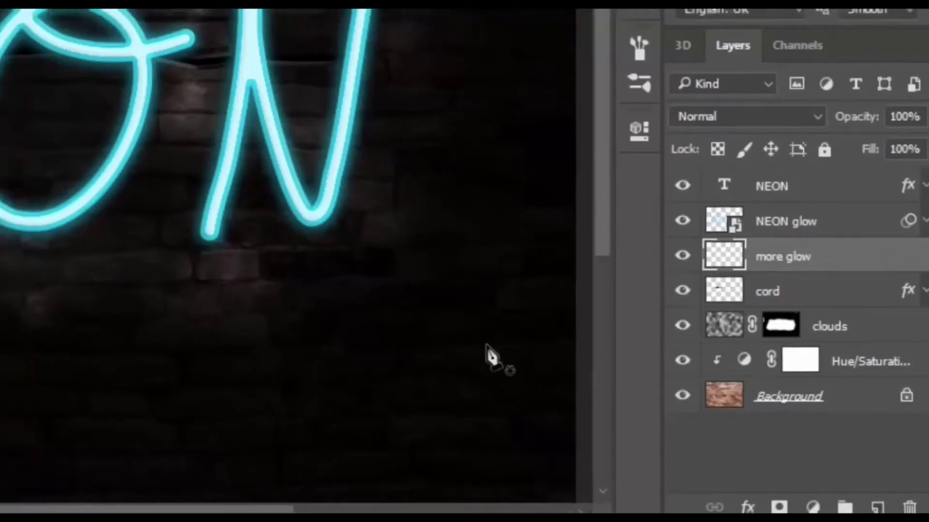
- Set the foreground colour to cyan #00ccff and select the Brush tool
click(29, 396)
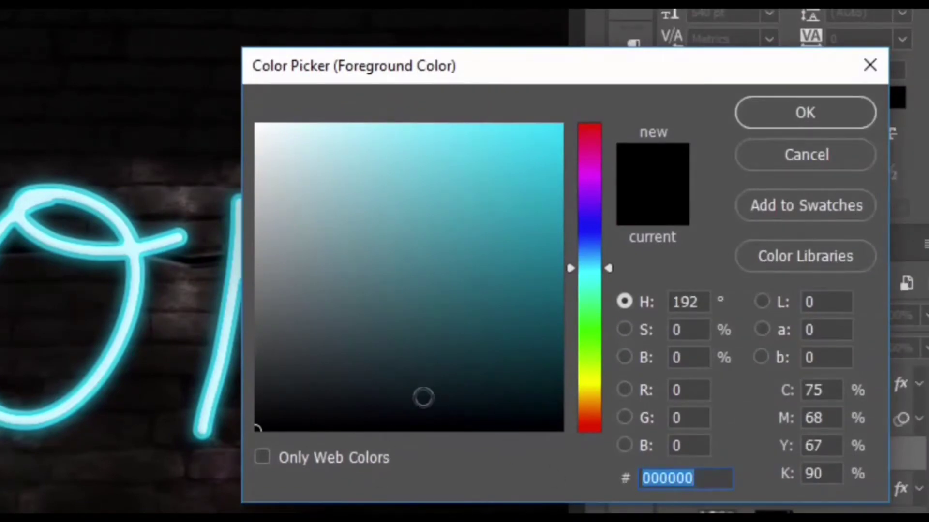
text(00ccff)
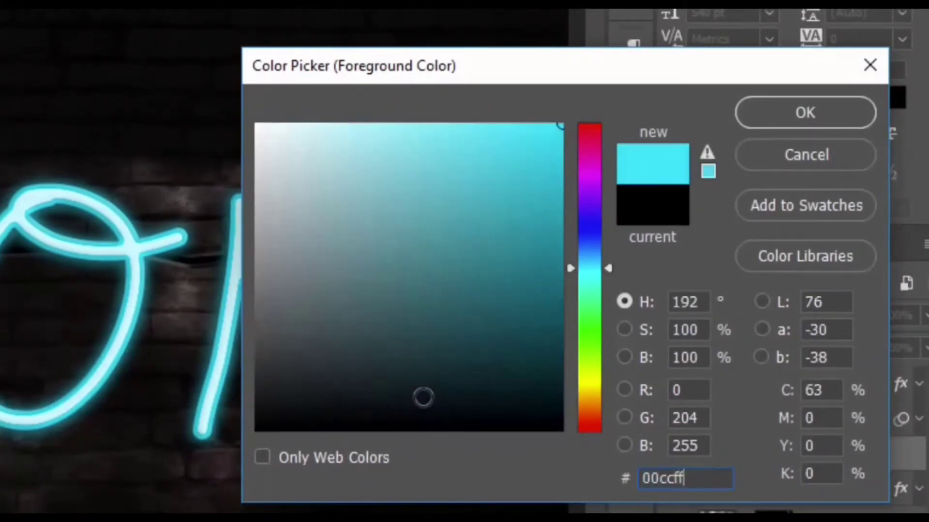
click(811, 106)
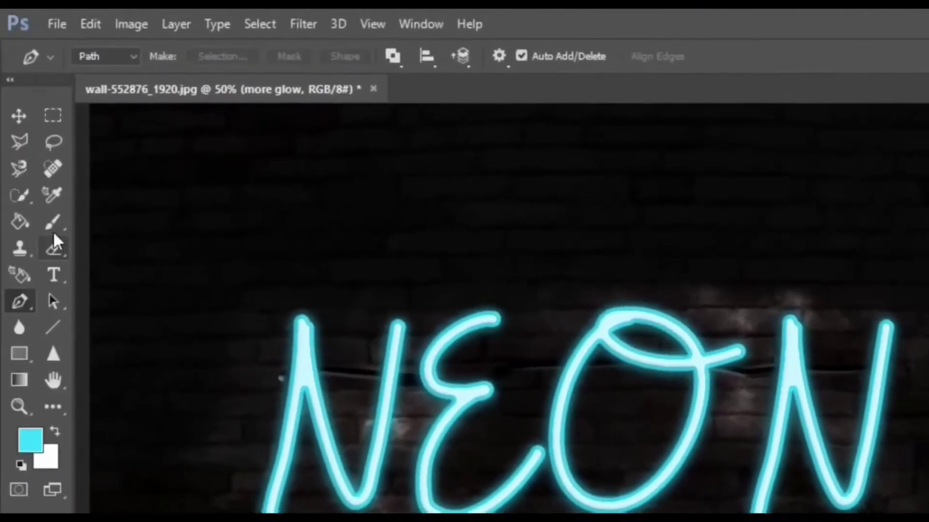
click(54, 217)
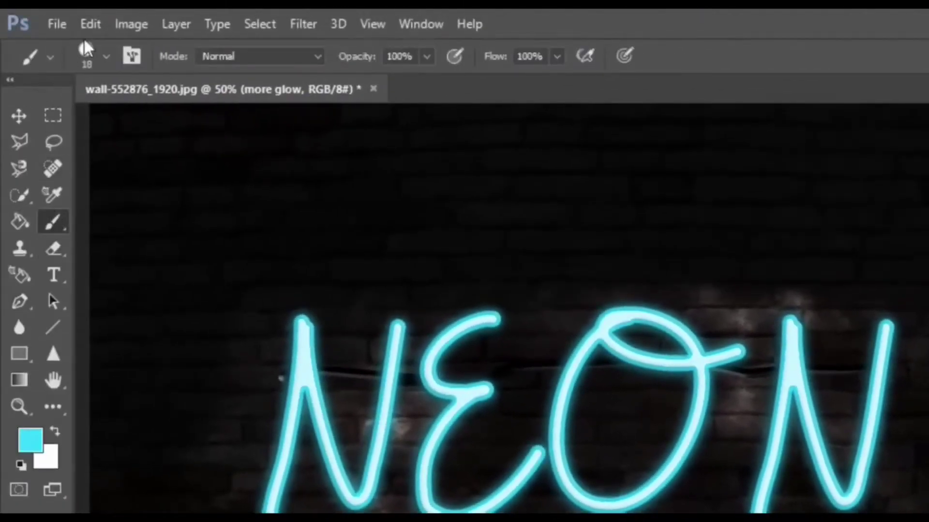
- Paint a soft cyan glow over the NEON letters with a 511 px soft round brush
click(104, 56)
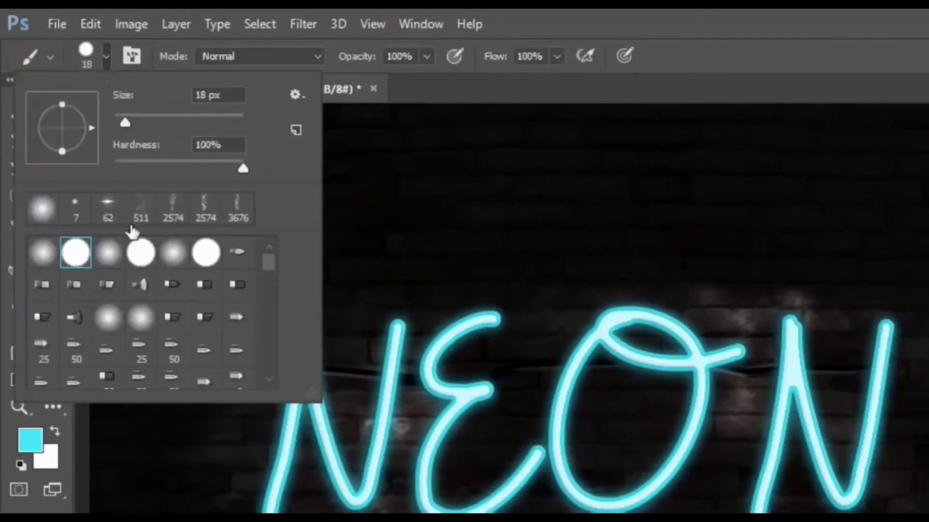
click(55, 261)
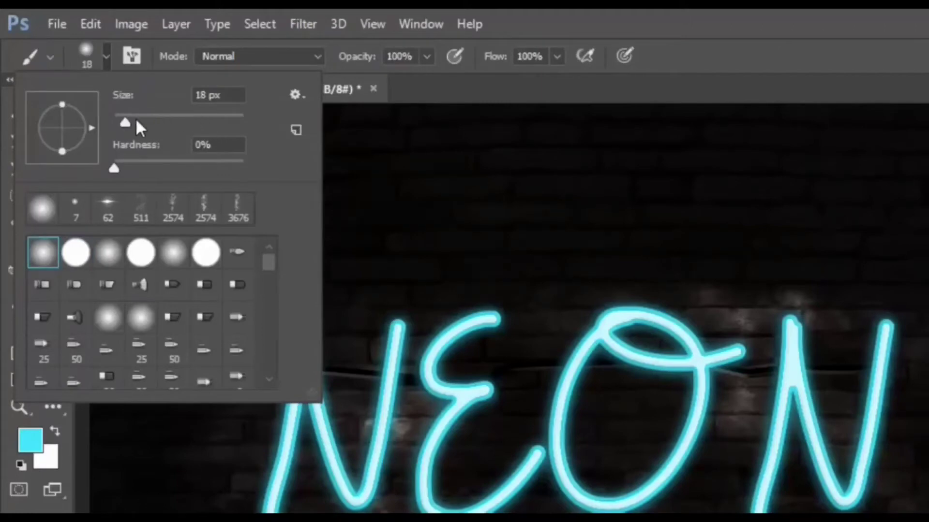
drag(124, 122, 228, 123)
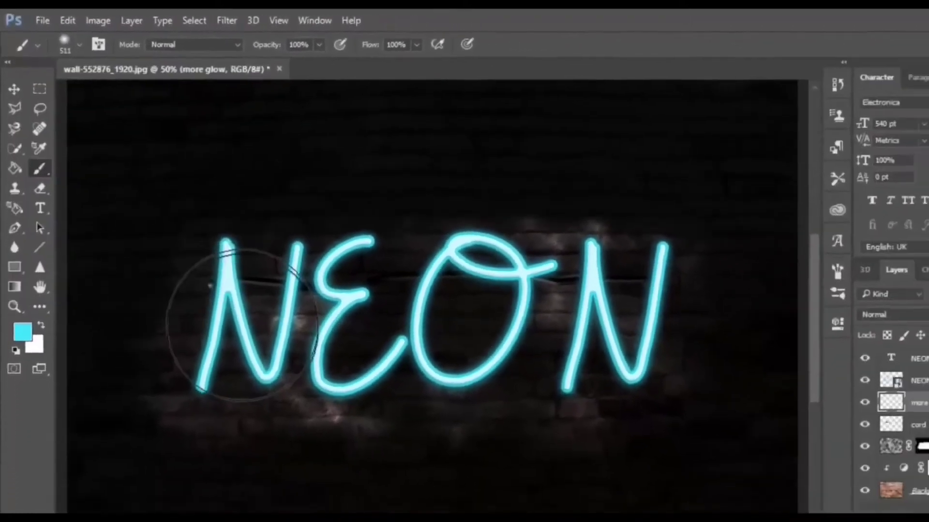
mouse_move(249, 331)
mouse_down()
mouse_move(503, 223)
mouse_move(353, 304)
mouse_up()
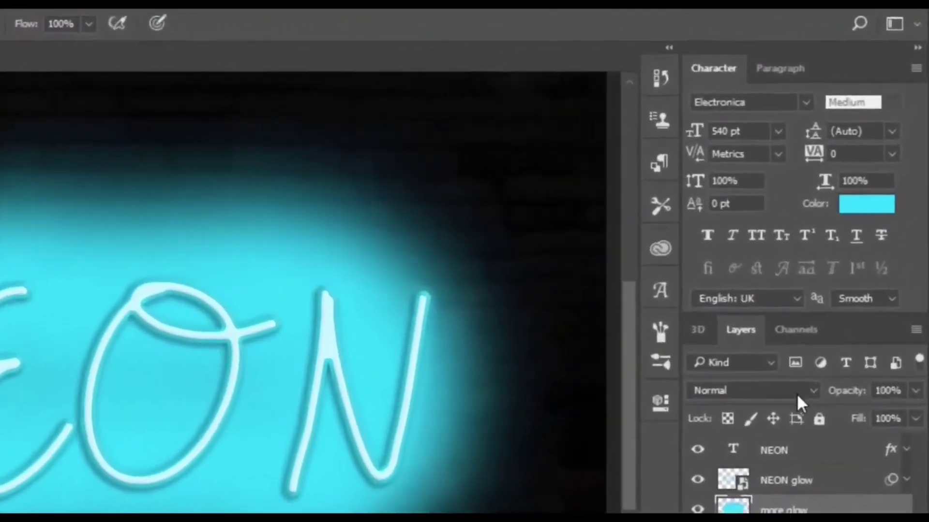
- Set the 'more glow' layer to Soft Light blending at 36% opacity
click(846, 284)
click(719, 192)
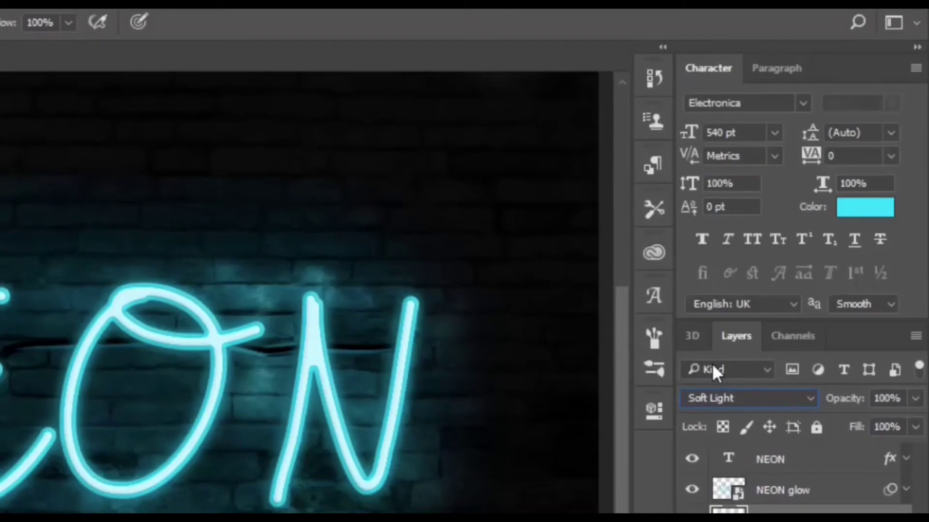
click(888, 399)
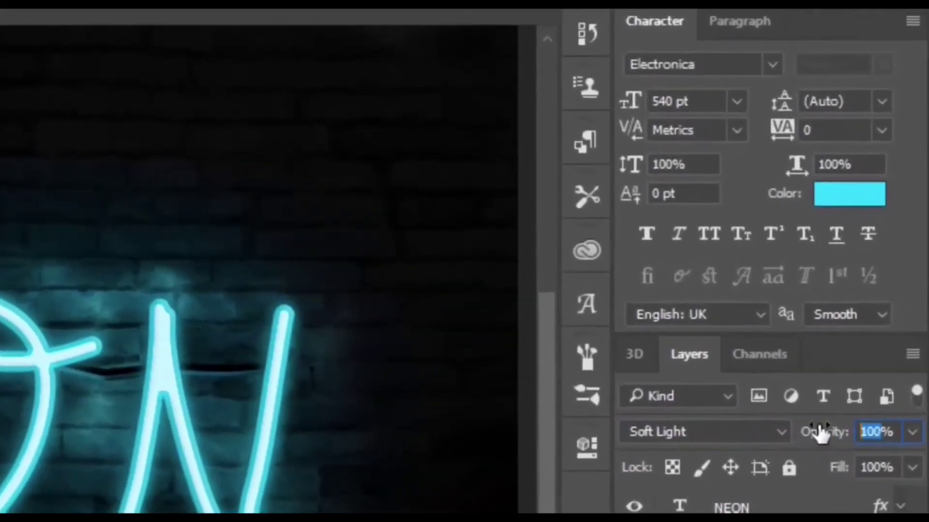
text(36)
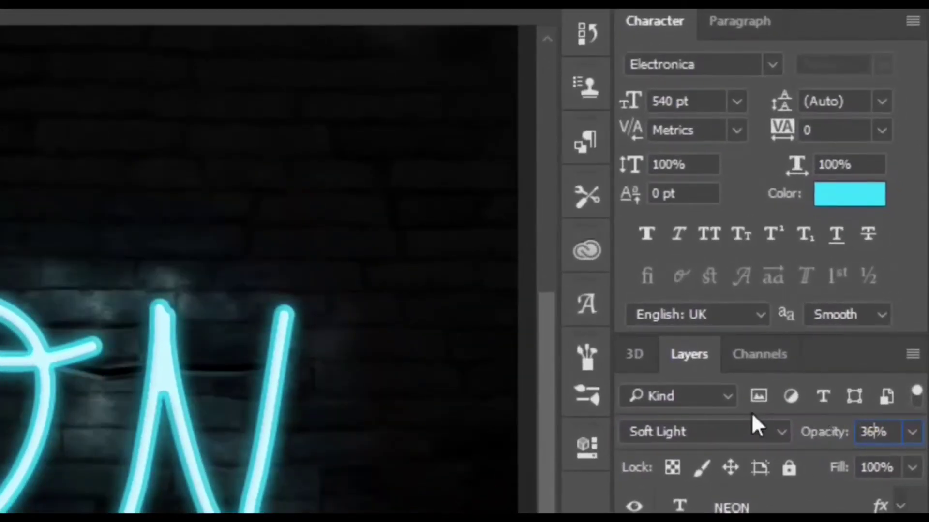